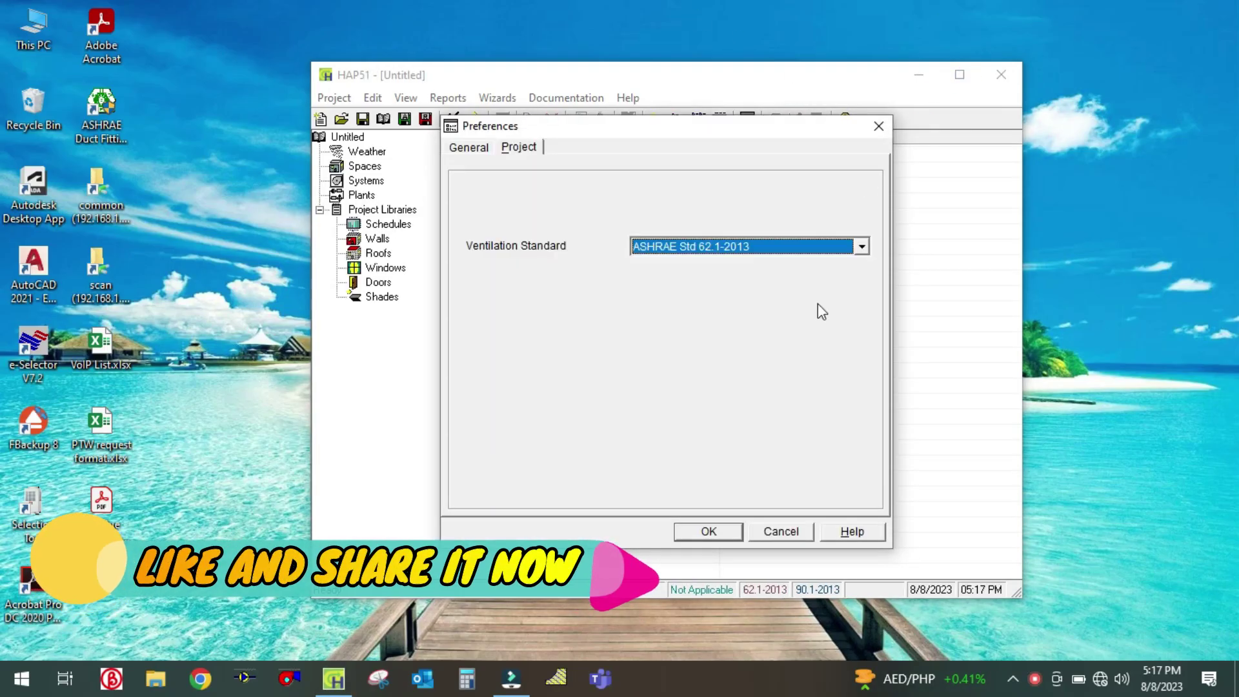
# Close the project preferences without applying changes and maximize the main window.
pyautogui.click(782, 528)
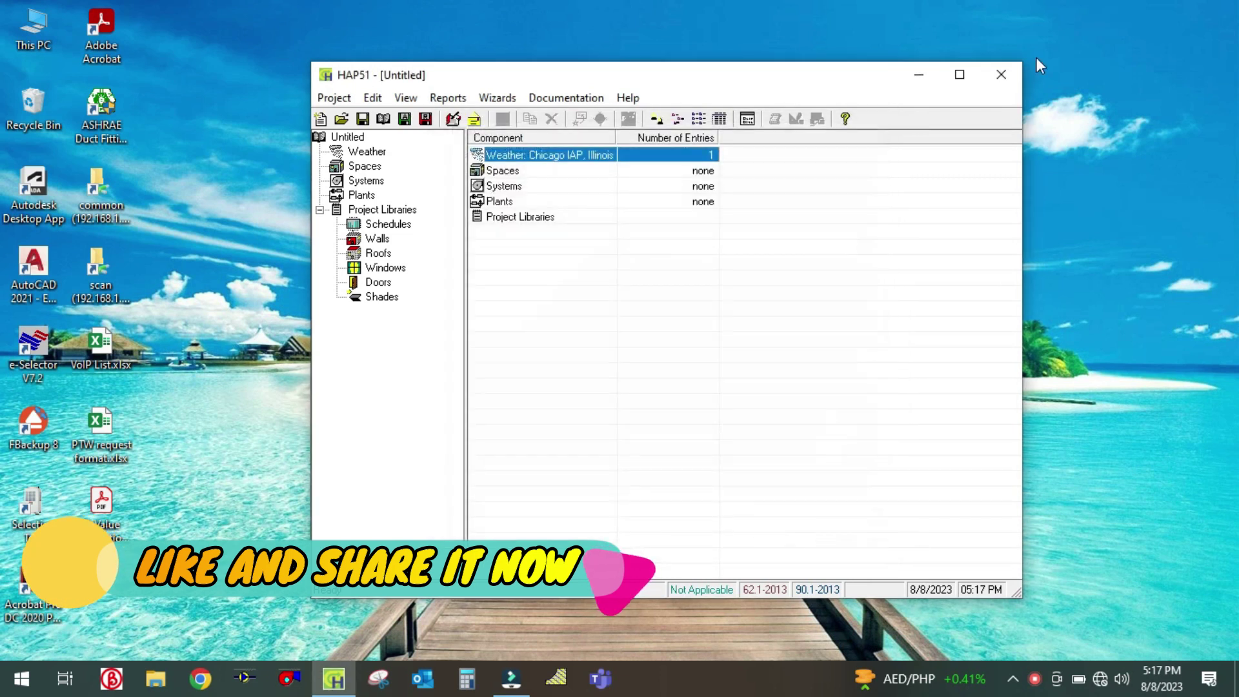
pyautogui.click(960, 74)
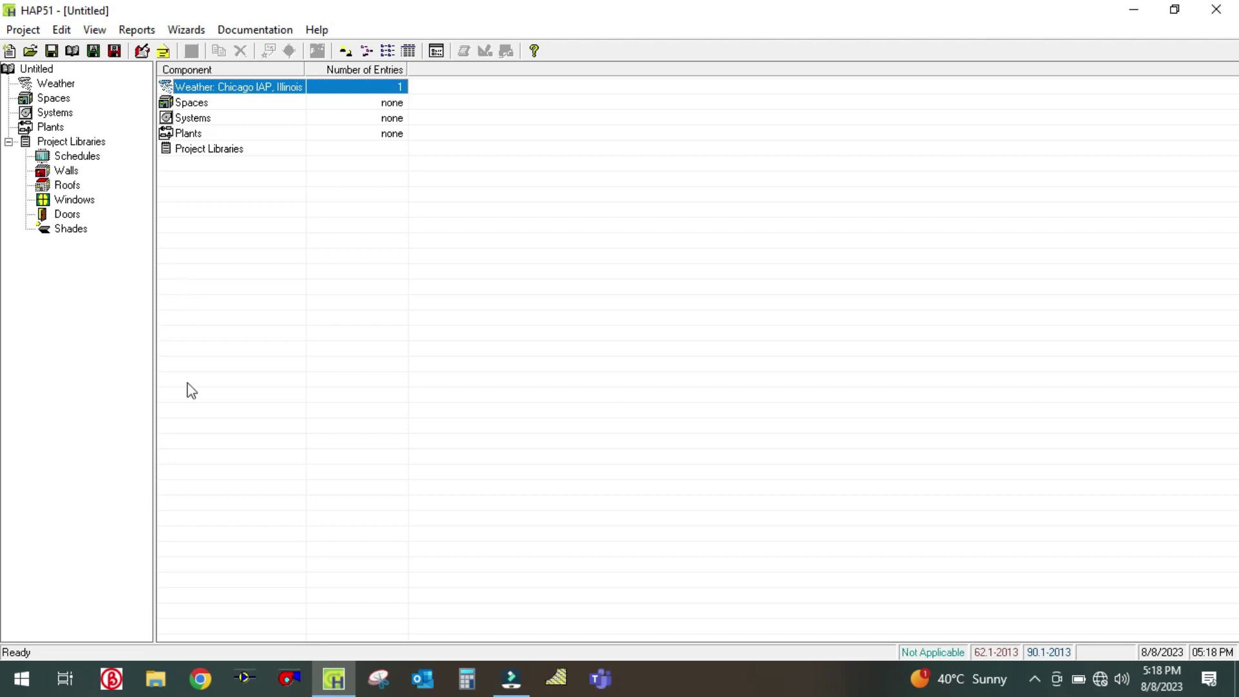
pyautogui.click(329, 689)
pyautogui.click(329, 690)
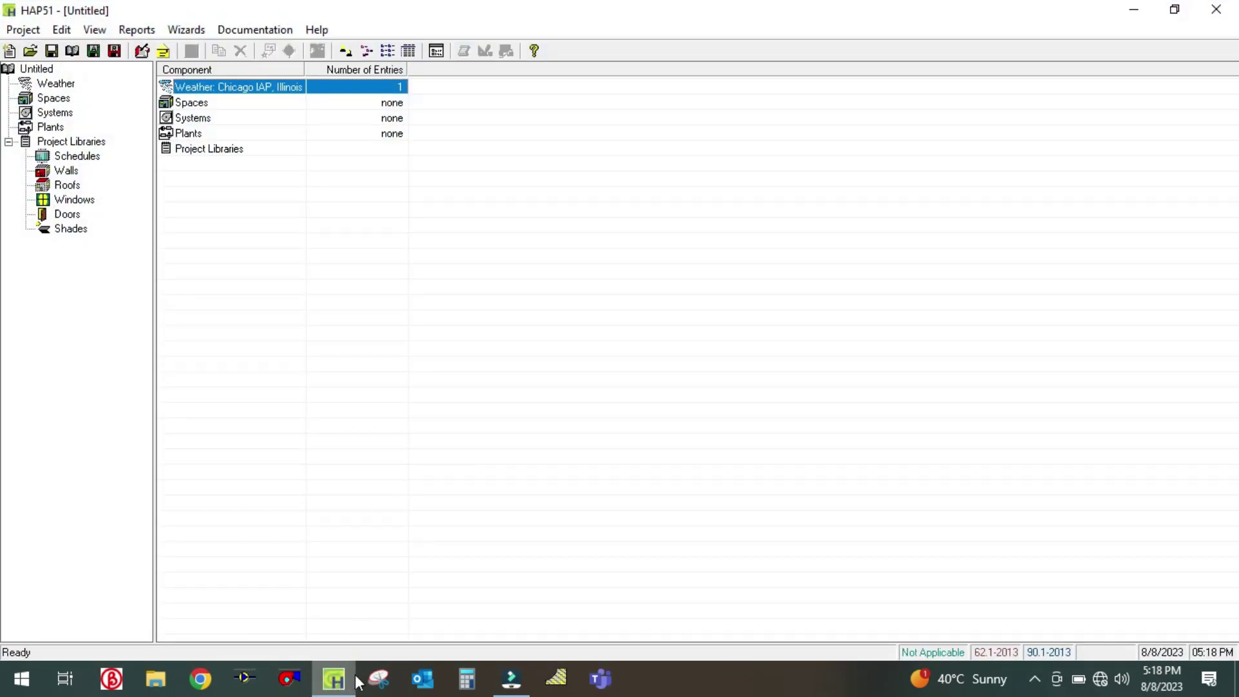
pyautogui.moveTo(353, 683)
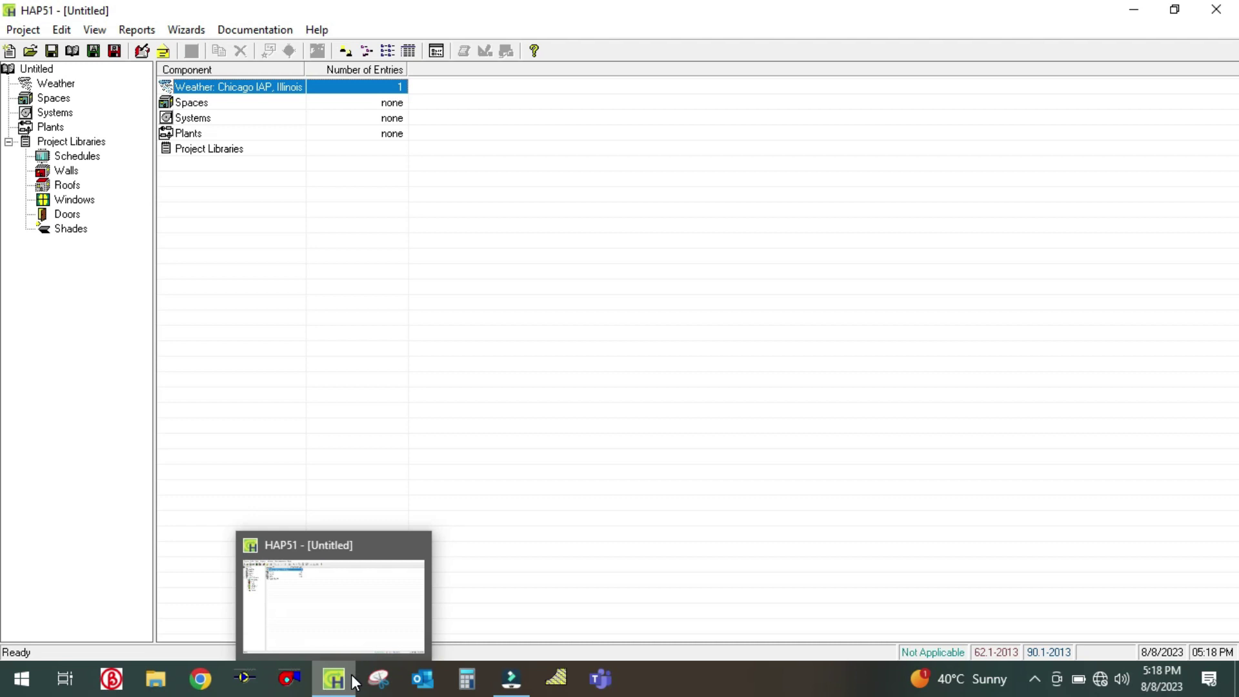
pyautogui.click(335, 684)
pyautogui.click(335, 634)
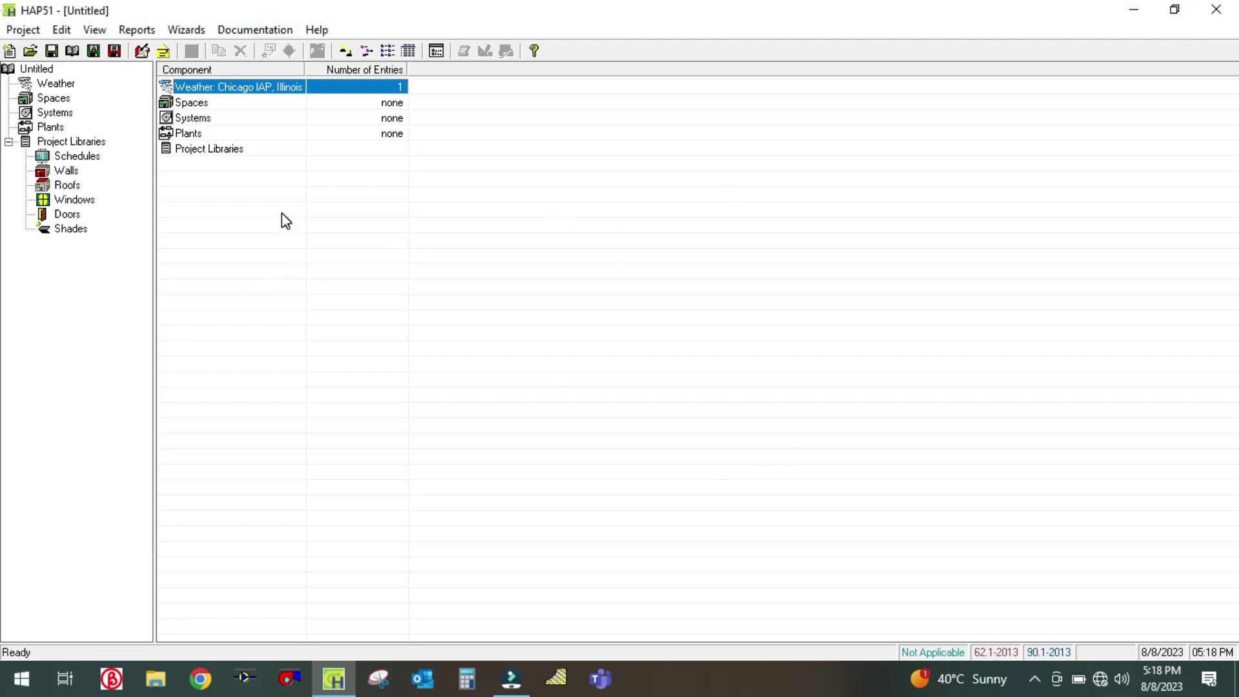
# Open the project's weather properties and move the dialog clear of the middle of the screen.
pyautogui.click(46, 85)
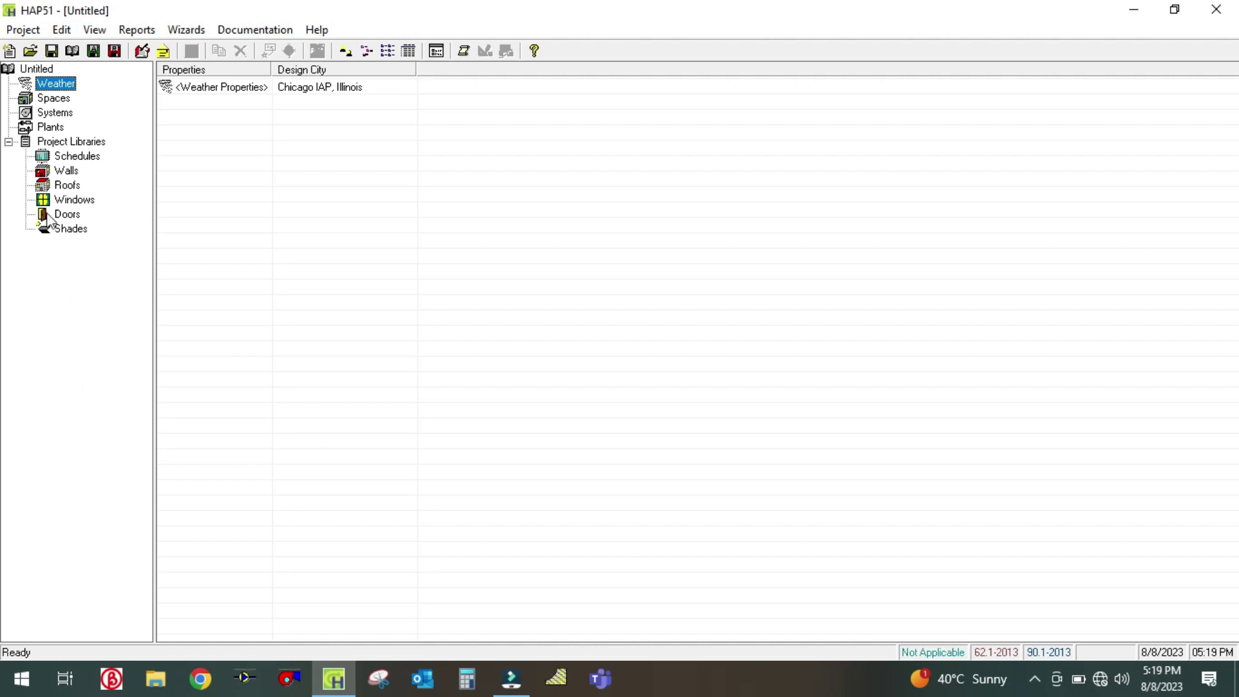
pyautogui.click(55, 97)
pyautogui.click(54, 84)
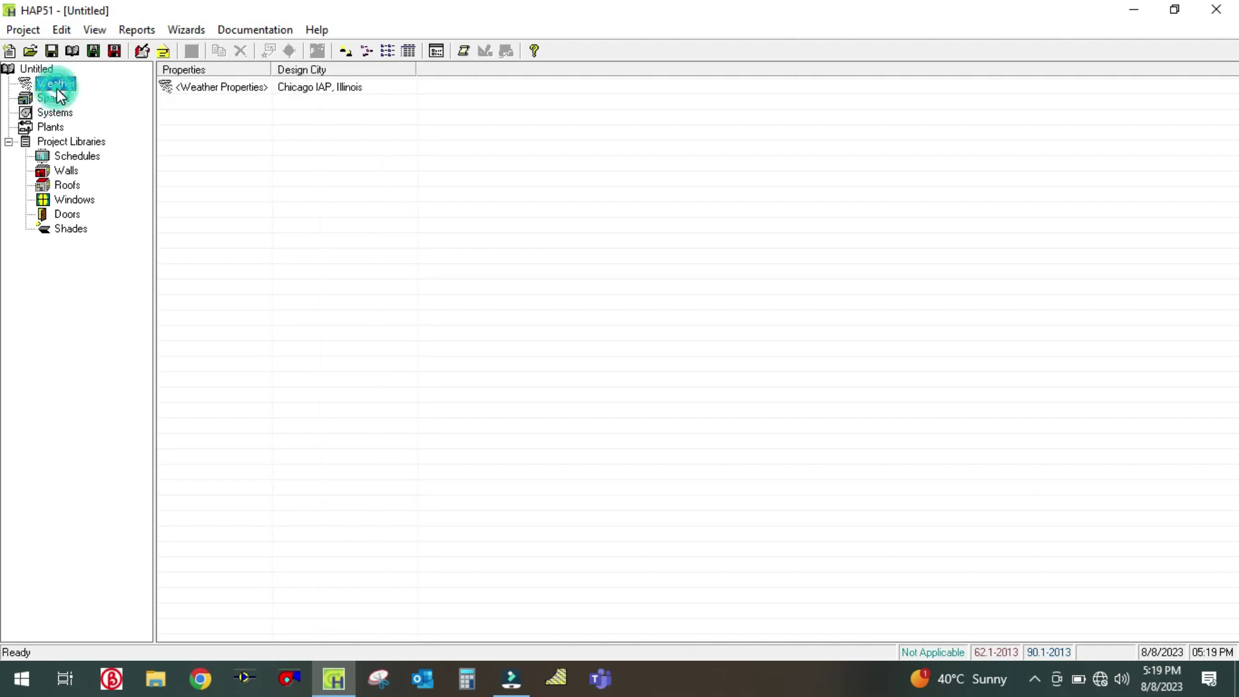
pyautogui.click(240, 91)
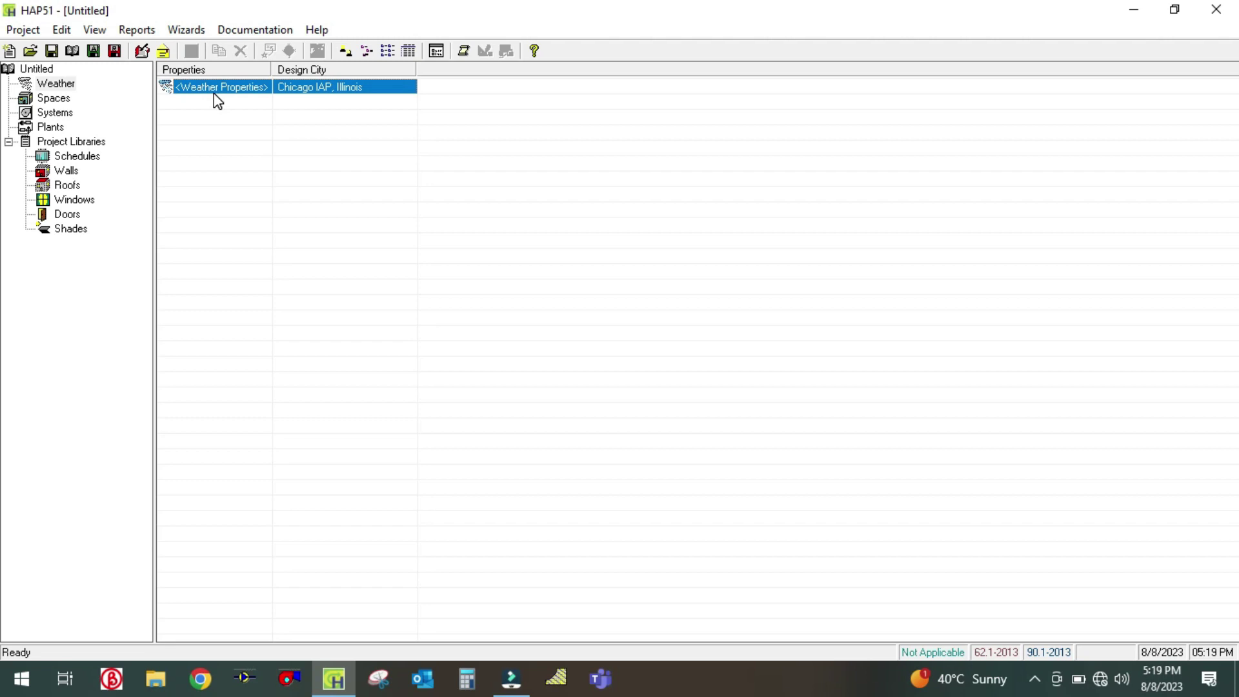
pyautogui.doubleClick(223, 87)
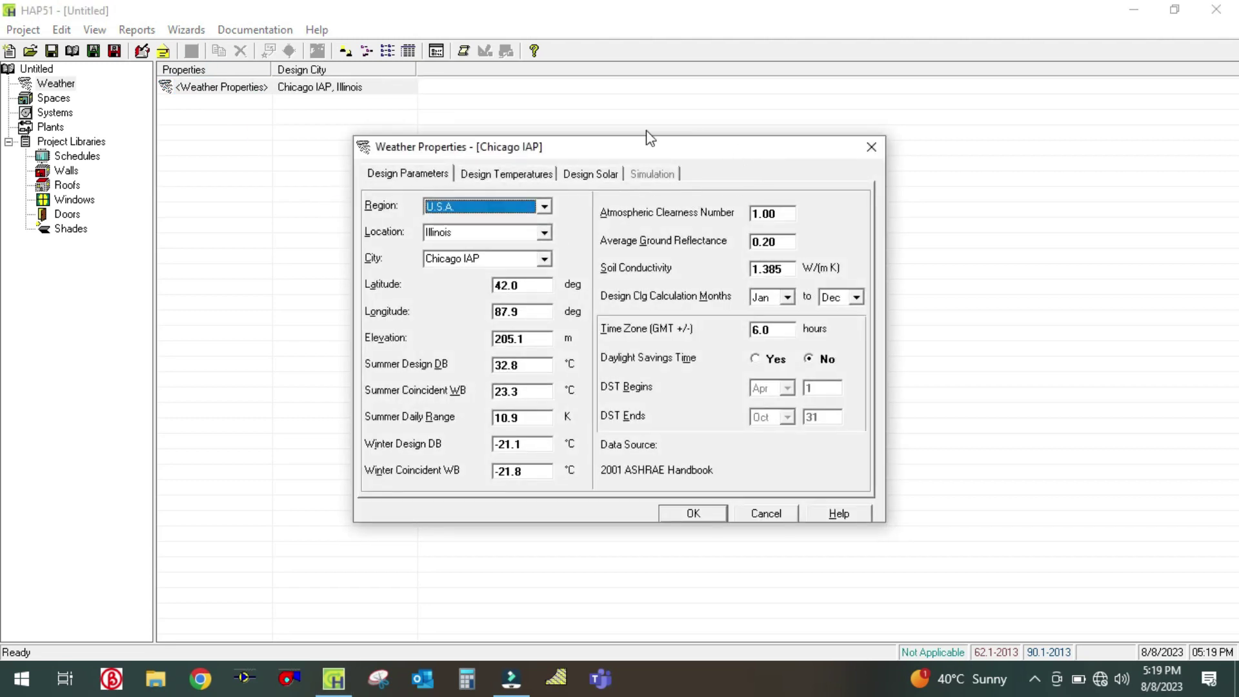
pyautogui.moveTo(613, 153); pyautogui.dragTo(507, 111)
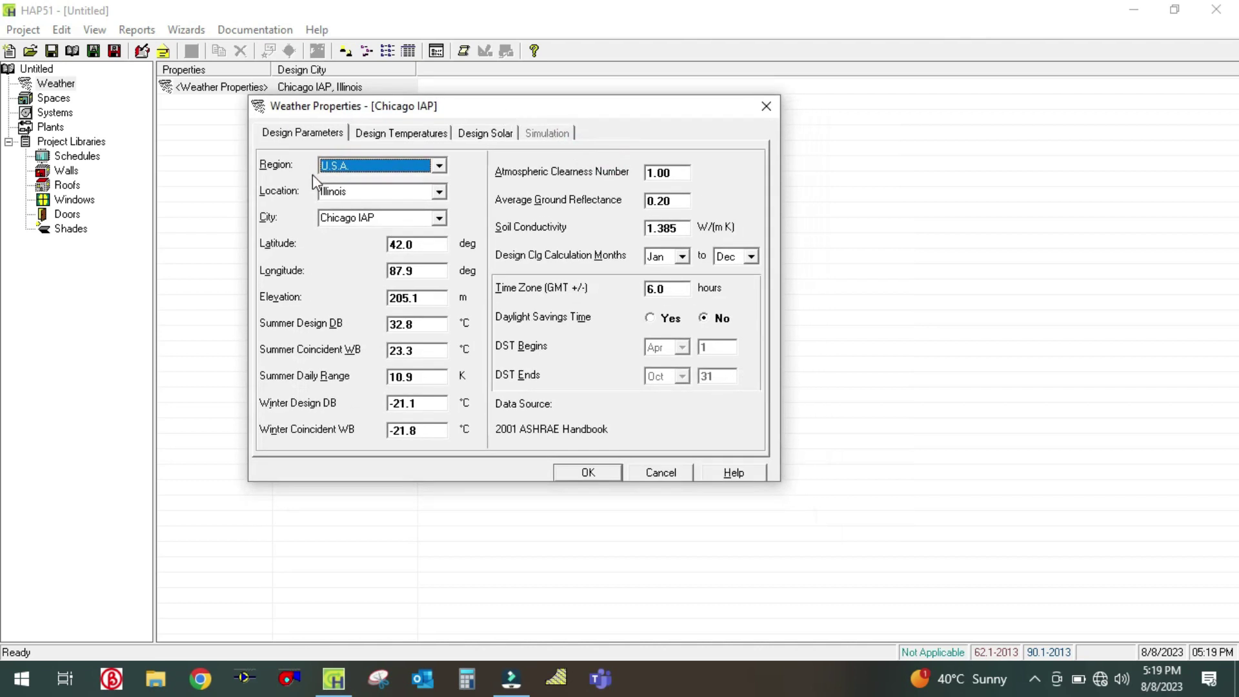
# Review the weather design parameters, the monthly and hourly design temperatures, and the design solar heat gains.
pyautogui.click(317, 131)
pyautogui.click(375, 133)
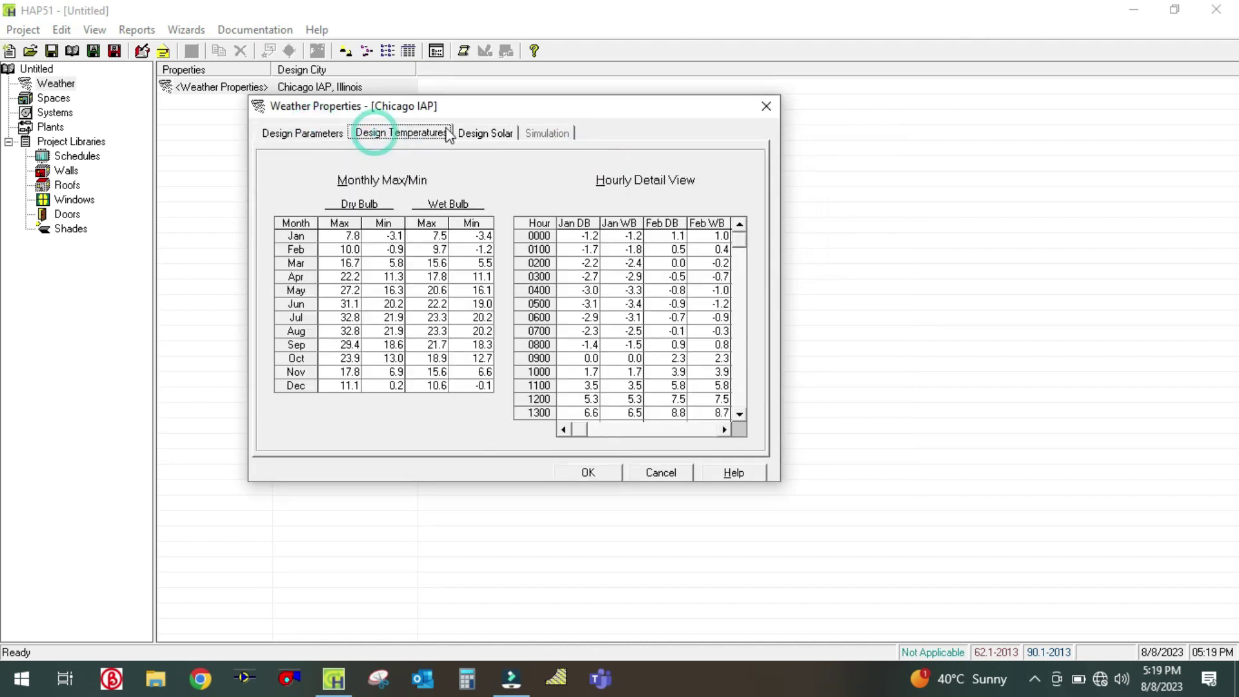
pyautogui.click(475, 132)
pyautogui.click(536, 134)
pyautogui.click(534, 135)
pyautogui.click(490, 133)
pyautogui.click(420, 133)
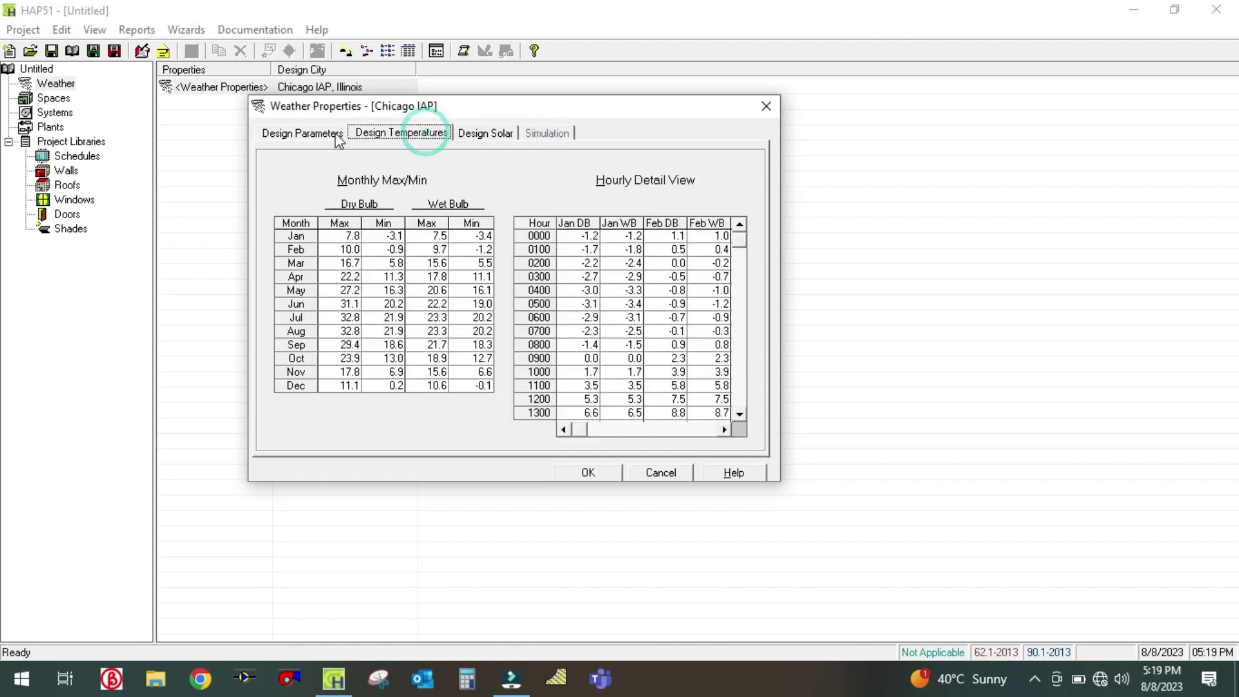
pyautogui.click(336, 136)
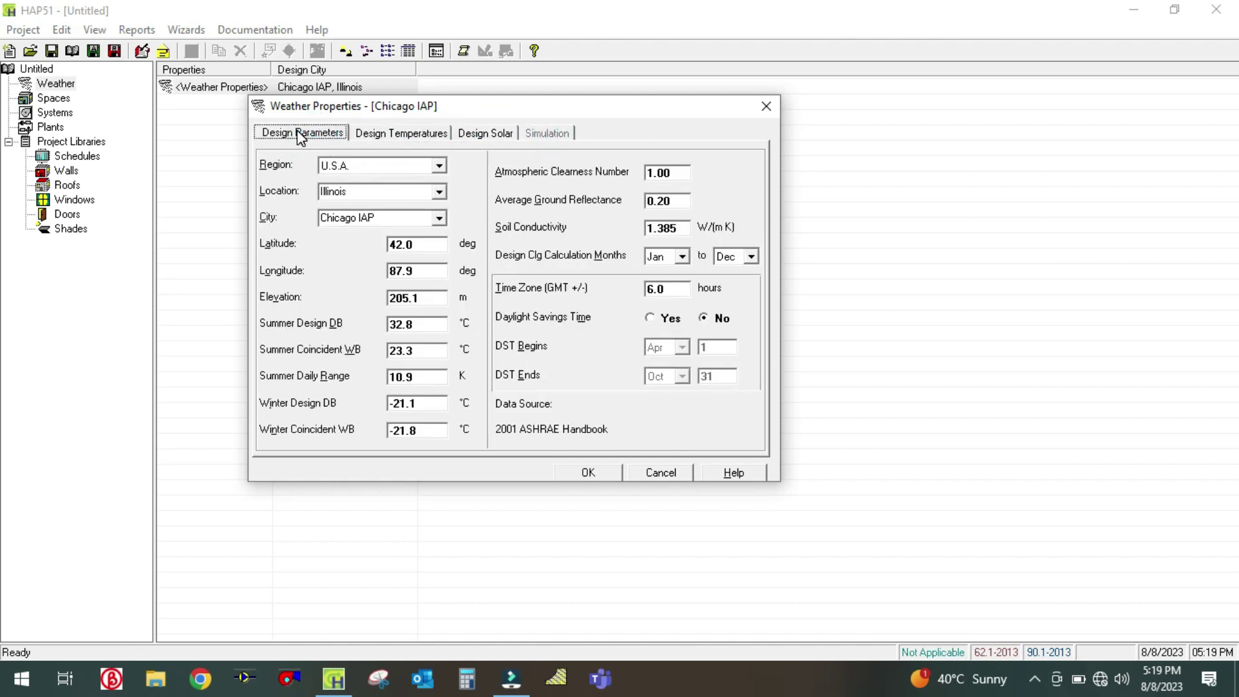
pyautogui.click(382, 134)
pyautogui.click(298, 133)
pyautogui.click(367, 137)
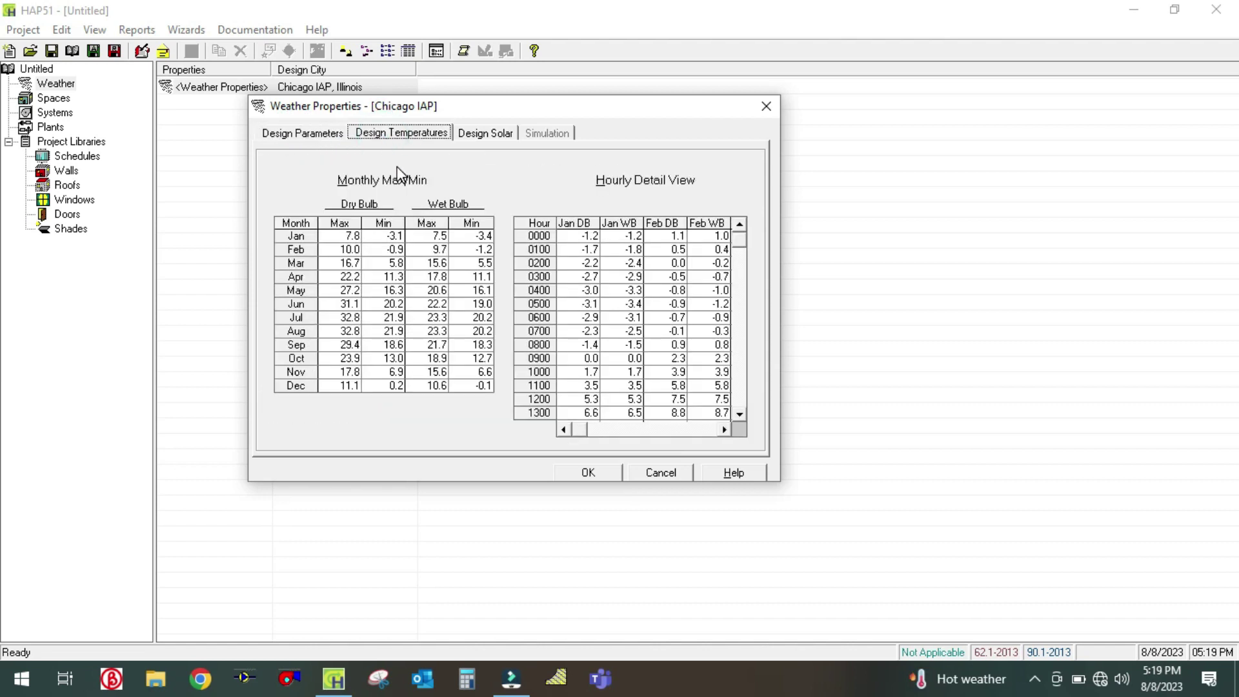
pyautogui.click(472, 138)
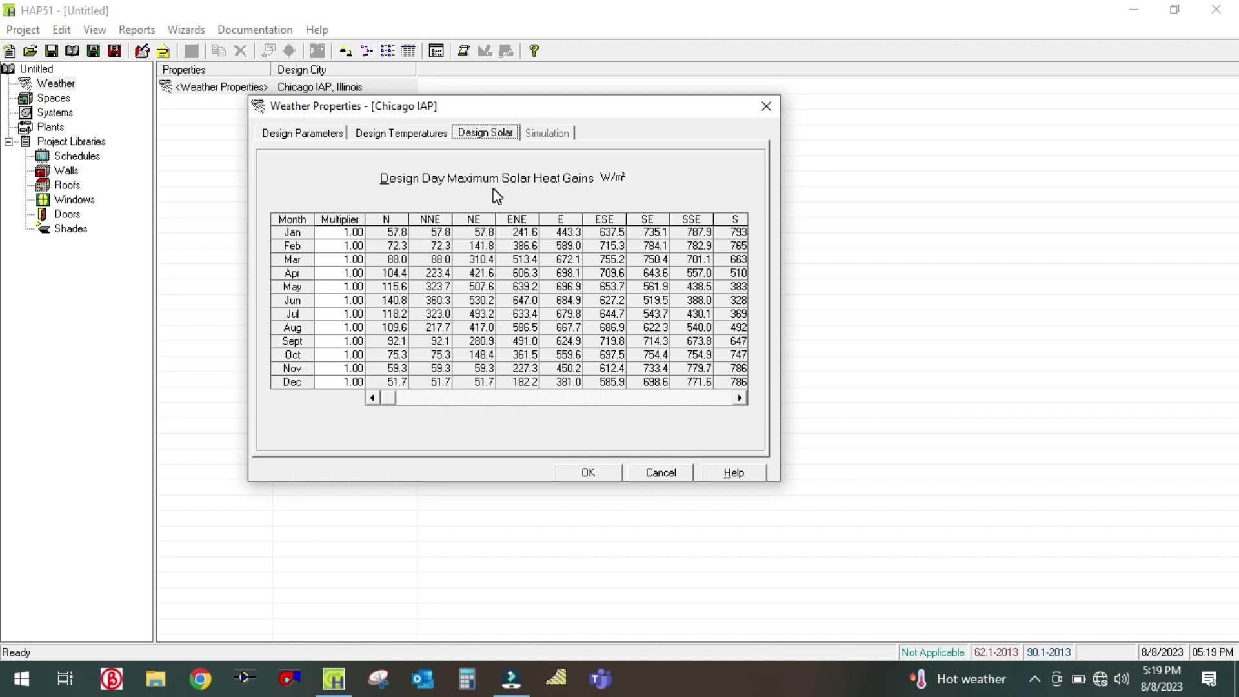
pyautogui.click(317, 136)
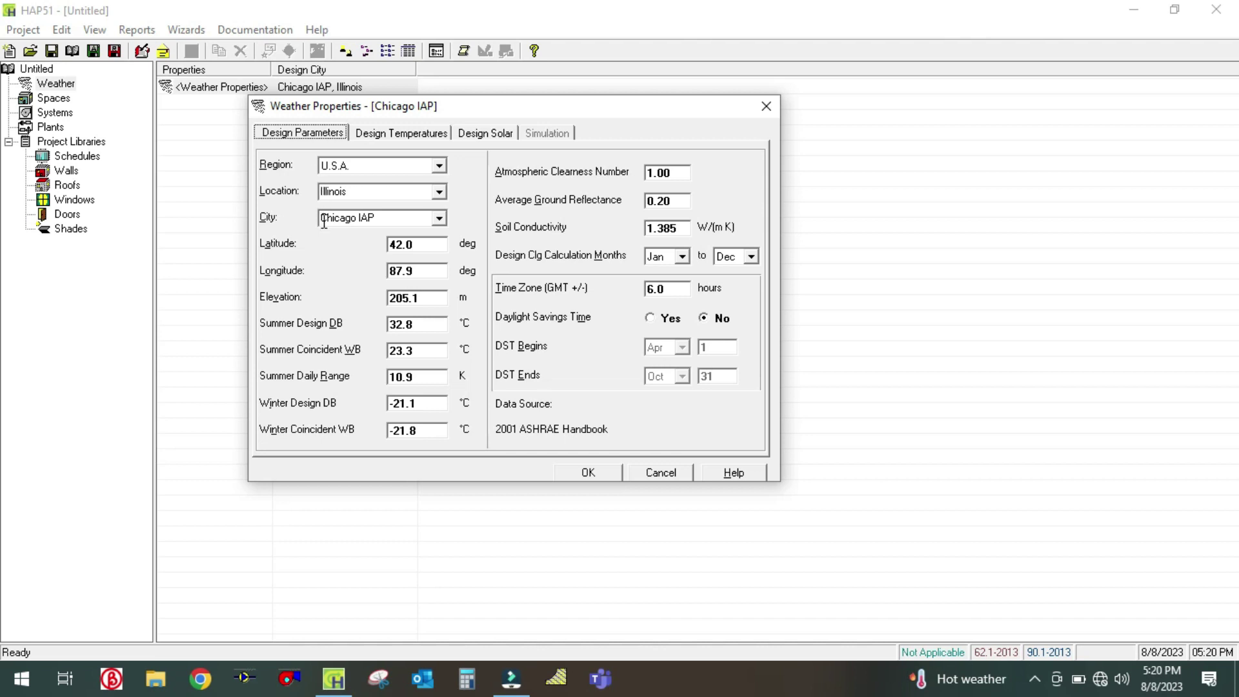
# Set the weather region to Asia/Pacific and the location to India.
pyautogui.click(439, 166)
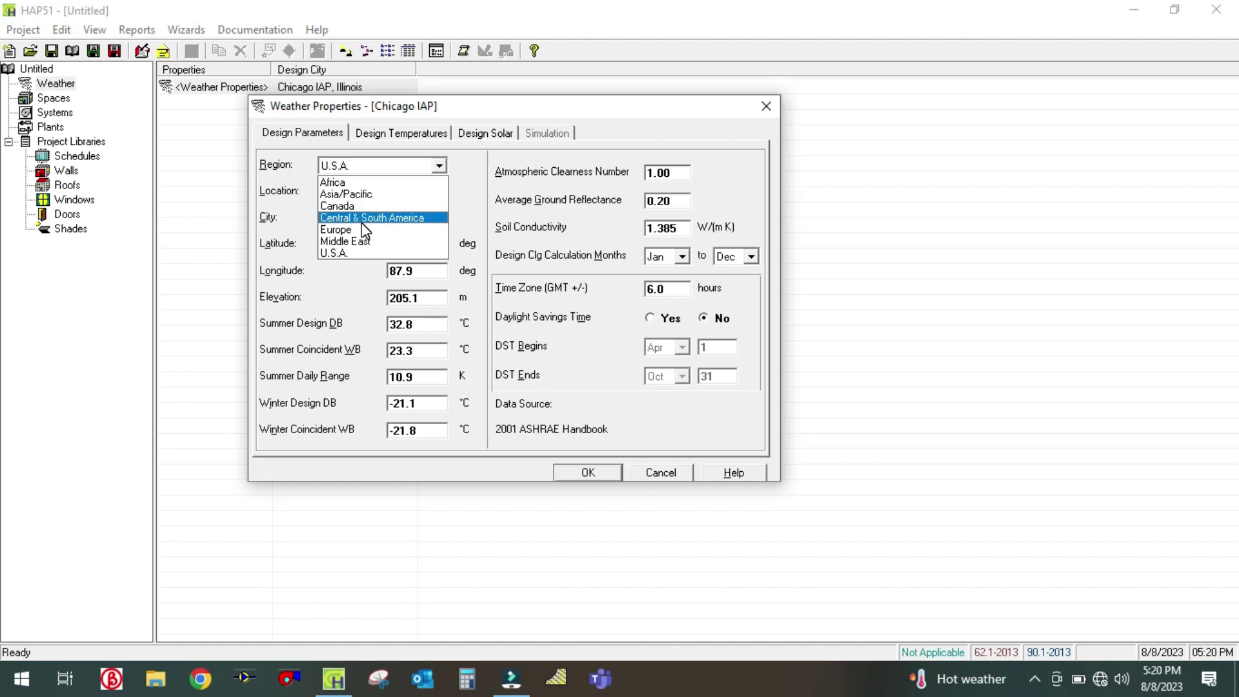
pyautogui.click(344, 194)
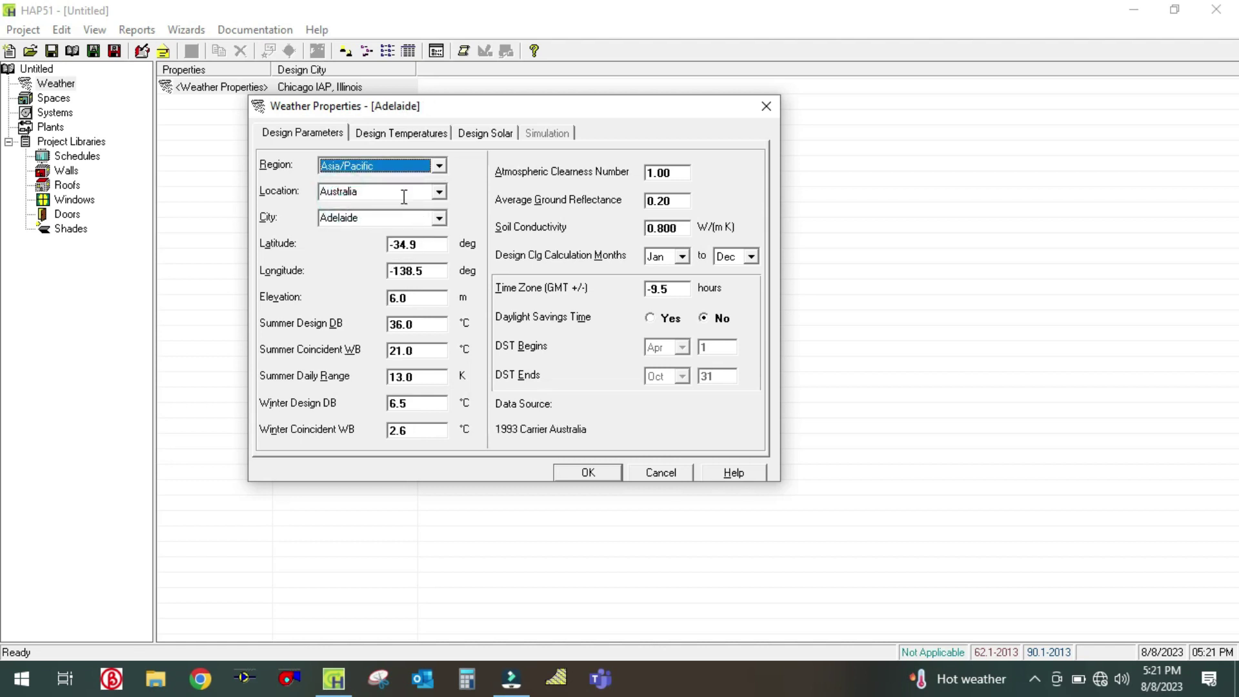
pyautogui.click(438, 197)
pyautogui.scroll(-2, 367, 280)
pyautogui.scroll(2, 368, 252)
pyautogui.scroll(2, 365, 246)
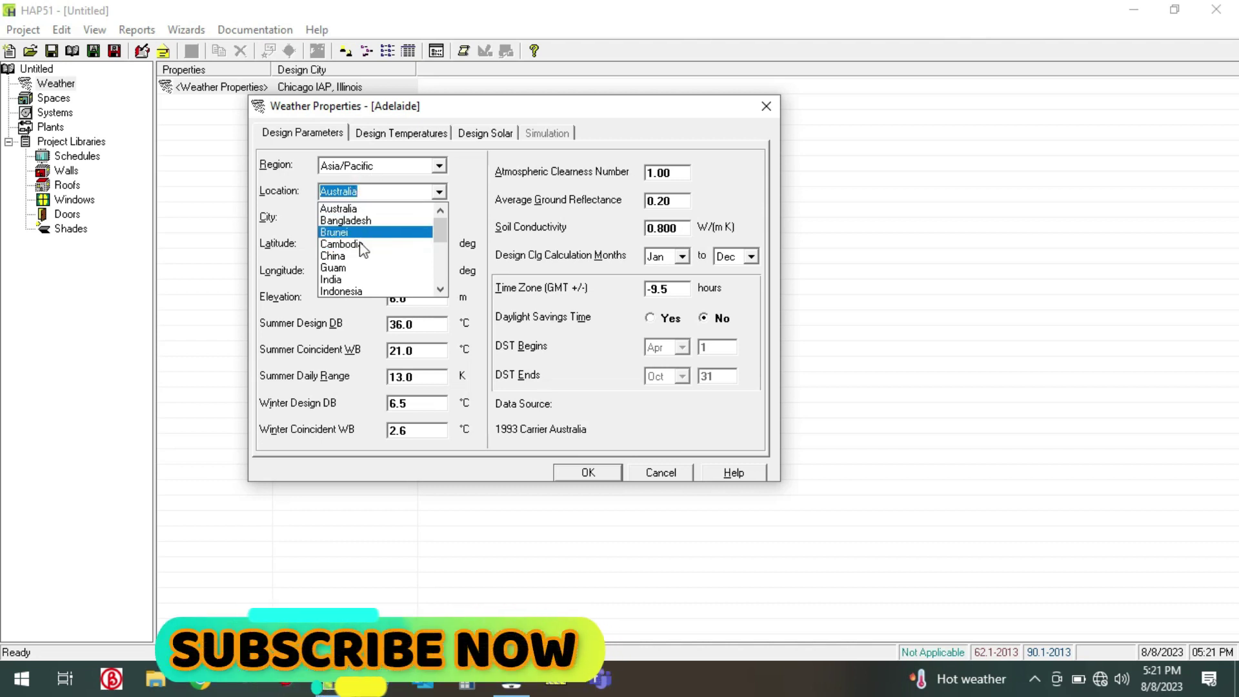
pyautogui.scroll(-1, 357, 266)
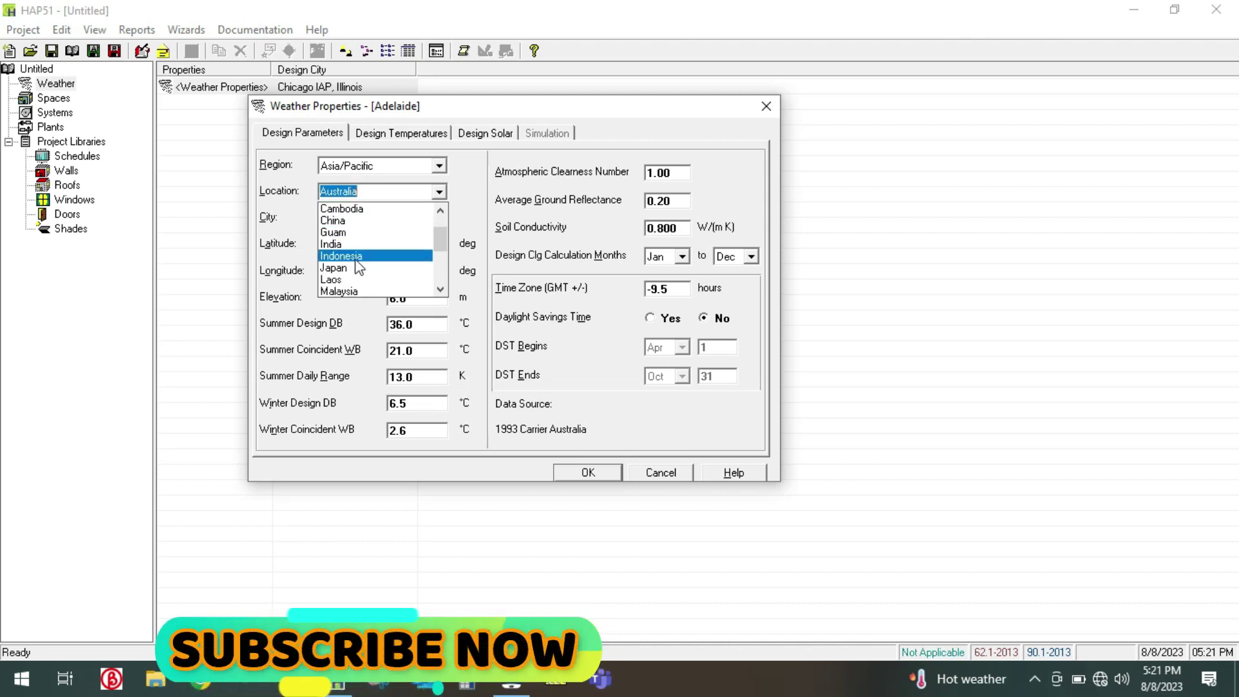
pyautogui.click(348, 244)
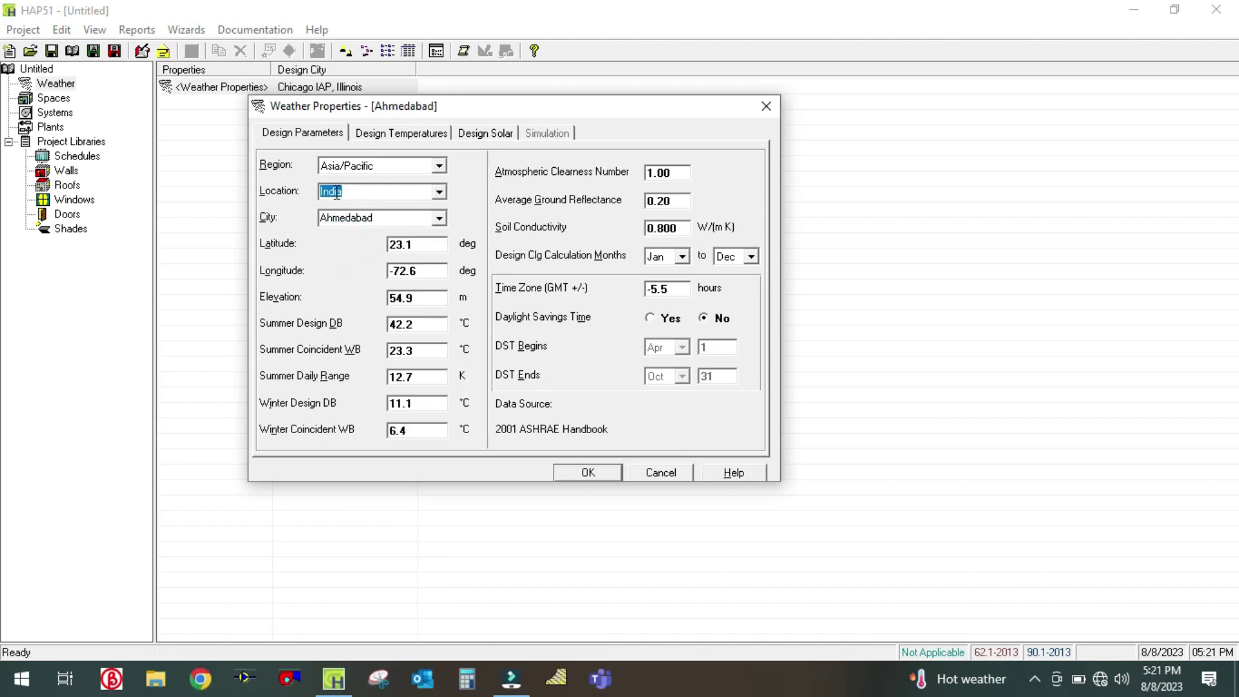
# Choose Mumbai as the design city and set the summer design dry-bulb temperature to 46 °C.
pyautogui.click(440, 218)
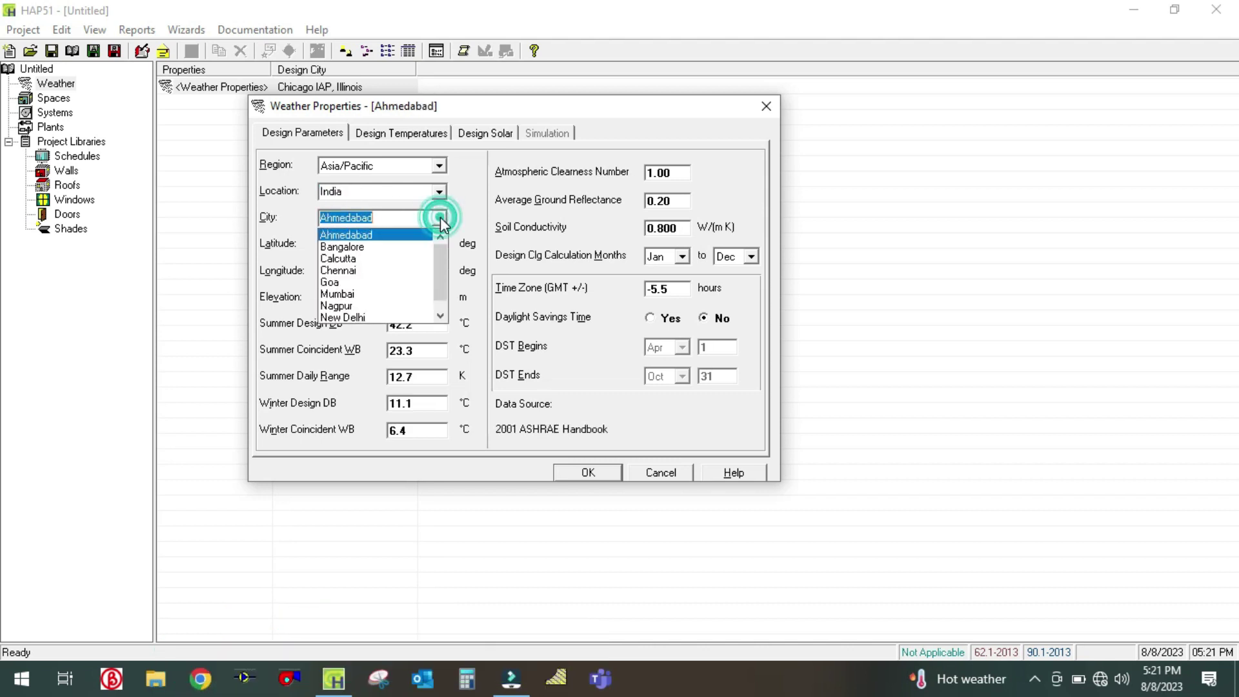
pyautogui.scroll(-1, 380, 296)
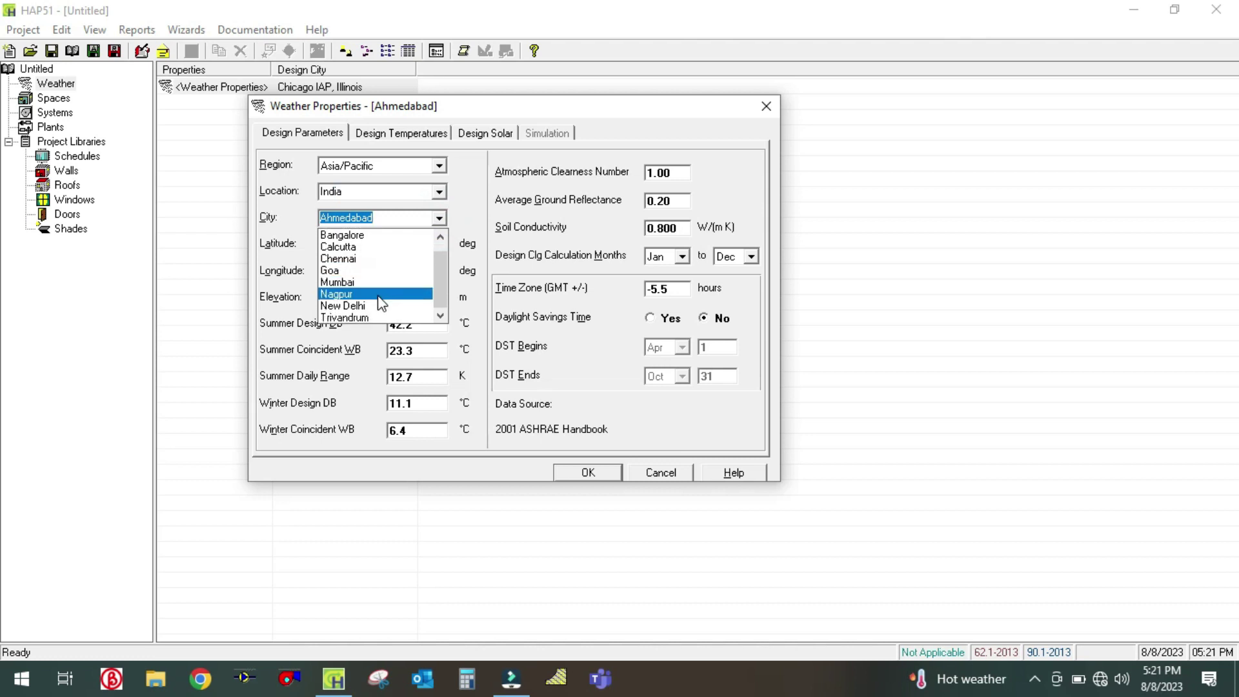
pyautogui.scroll(1, 366, 284)
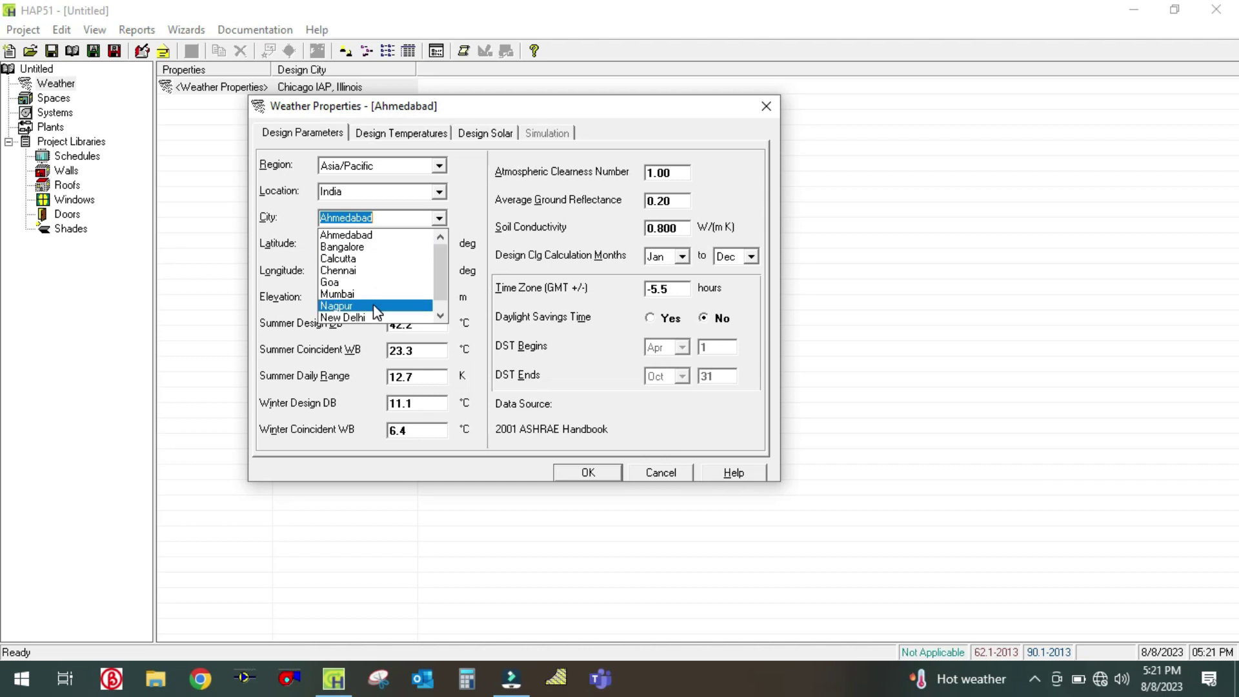
pyautogui.scroll(-1, 365, 246)
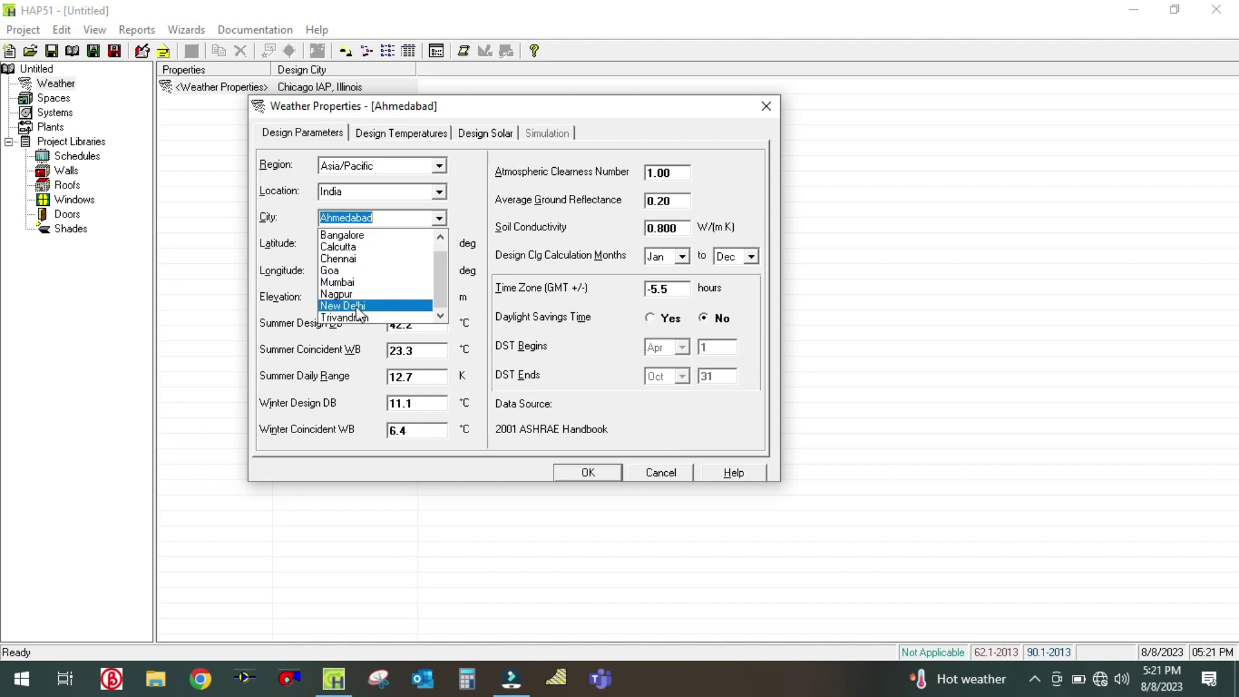
pyautogui.scroll(1, 343, 270)
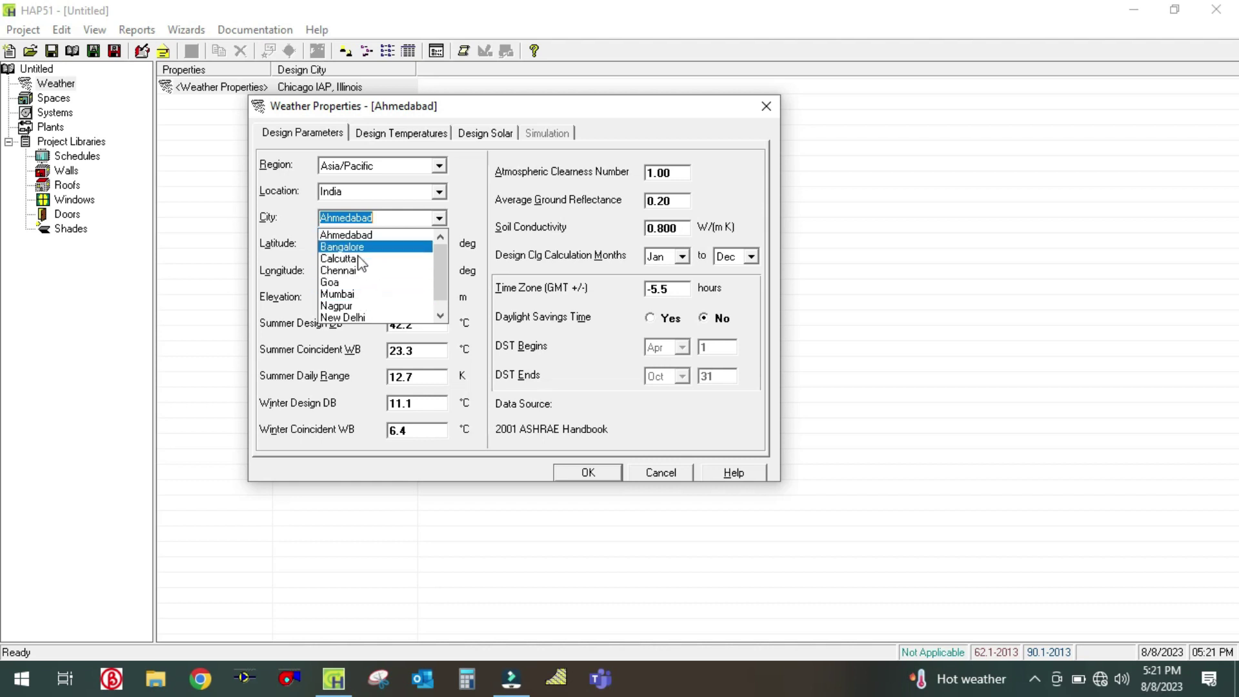
pyautogui.scroll(-1, 363, 310)
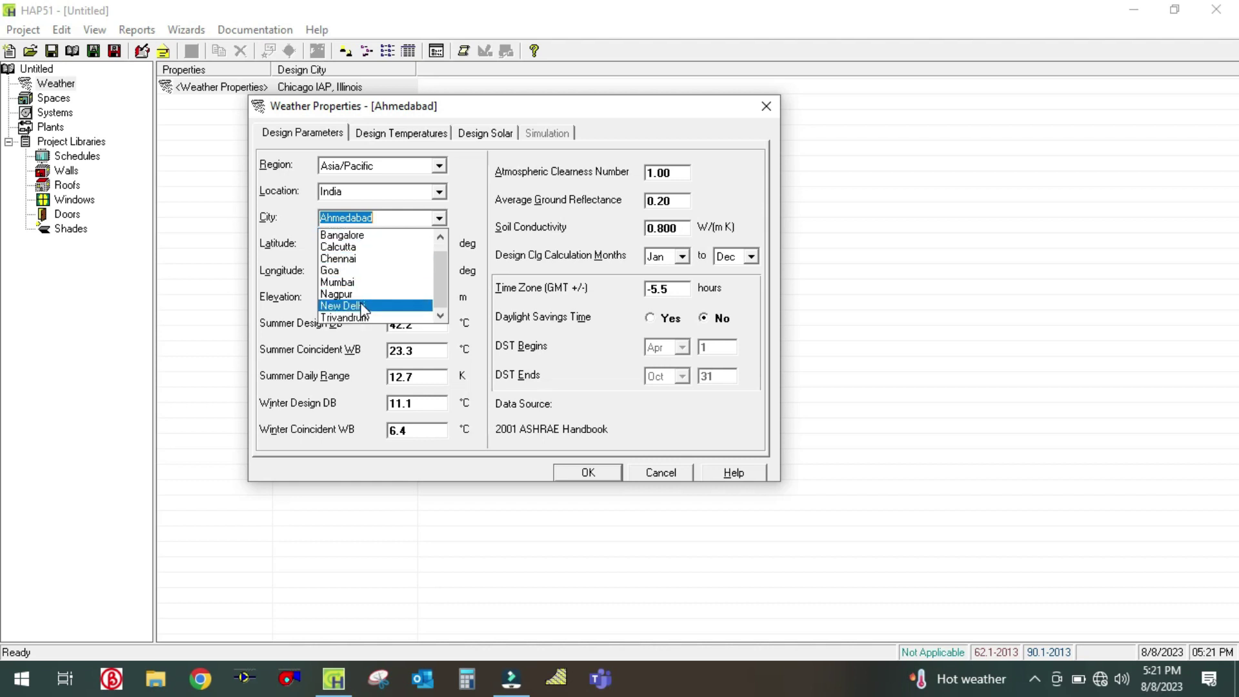
pyautogui.scroll(1, 360, 293)
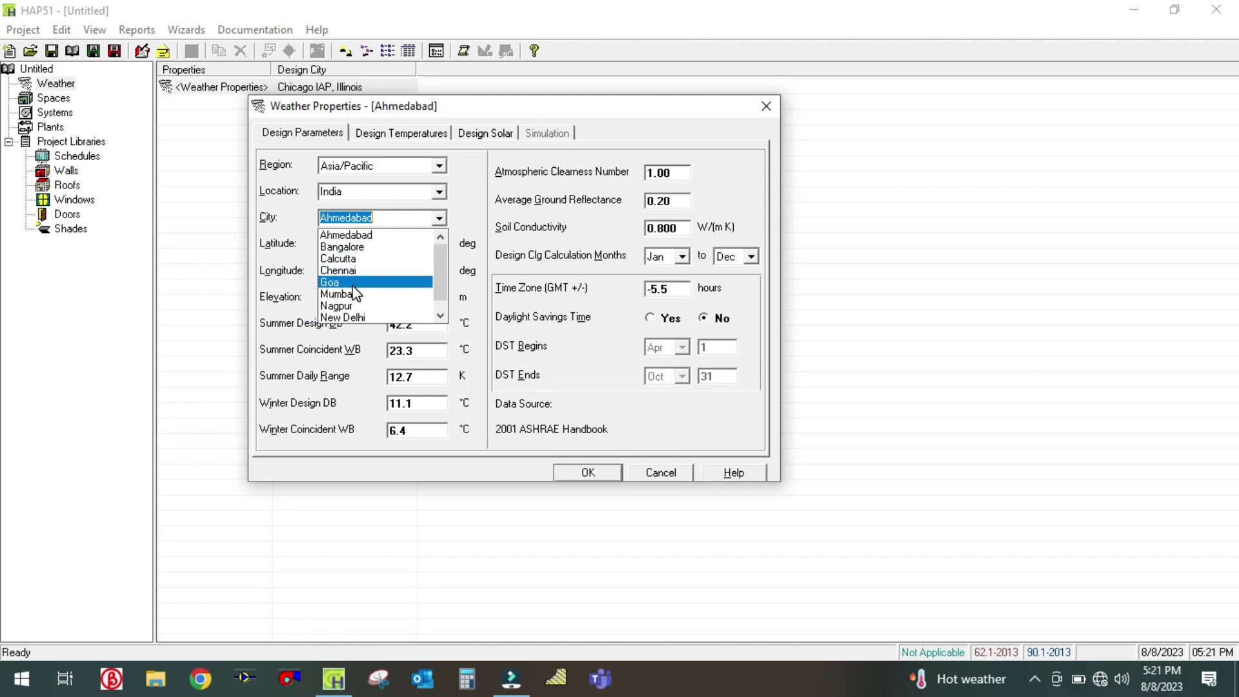
pyautogui.click(354, 296)
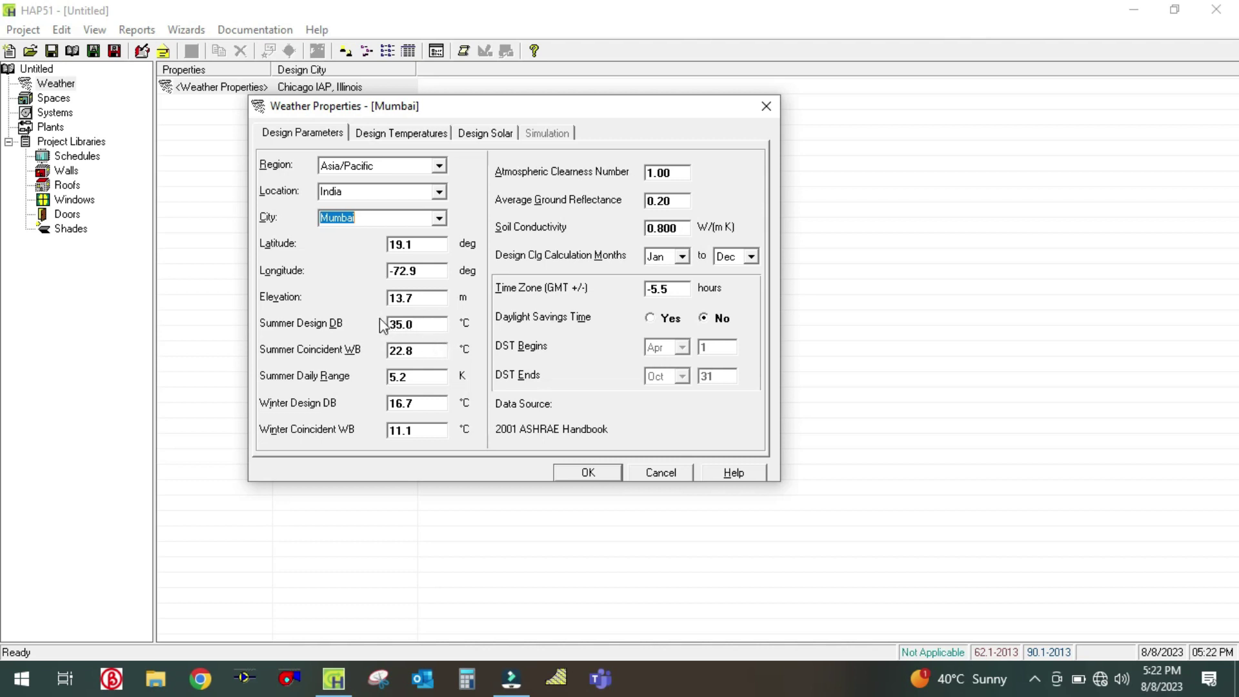
pyautogui.doubleClick(416, 324)
pyautogui.write('46')
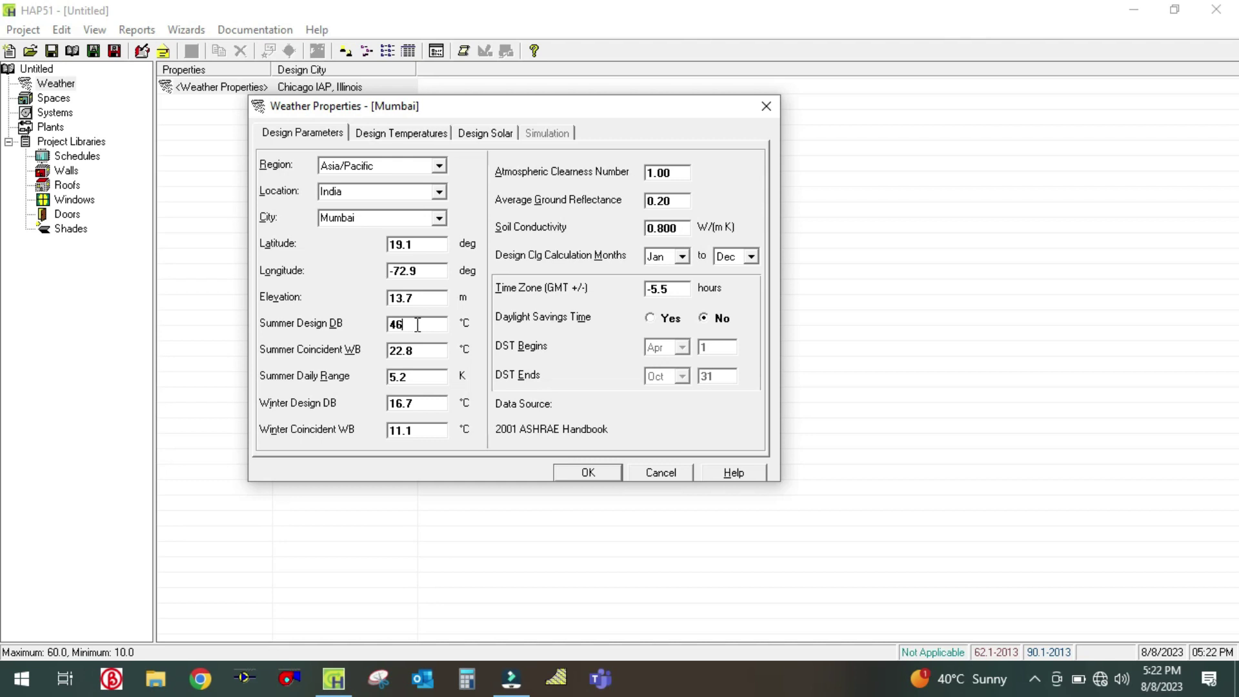
# Open the ASHRAE Climatic Data tool with cooling data for Bombay, India, and place its window beside the weather properties.
pyautogui.click(14, 689)
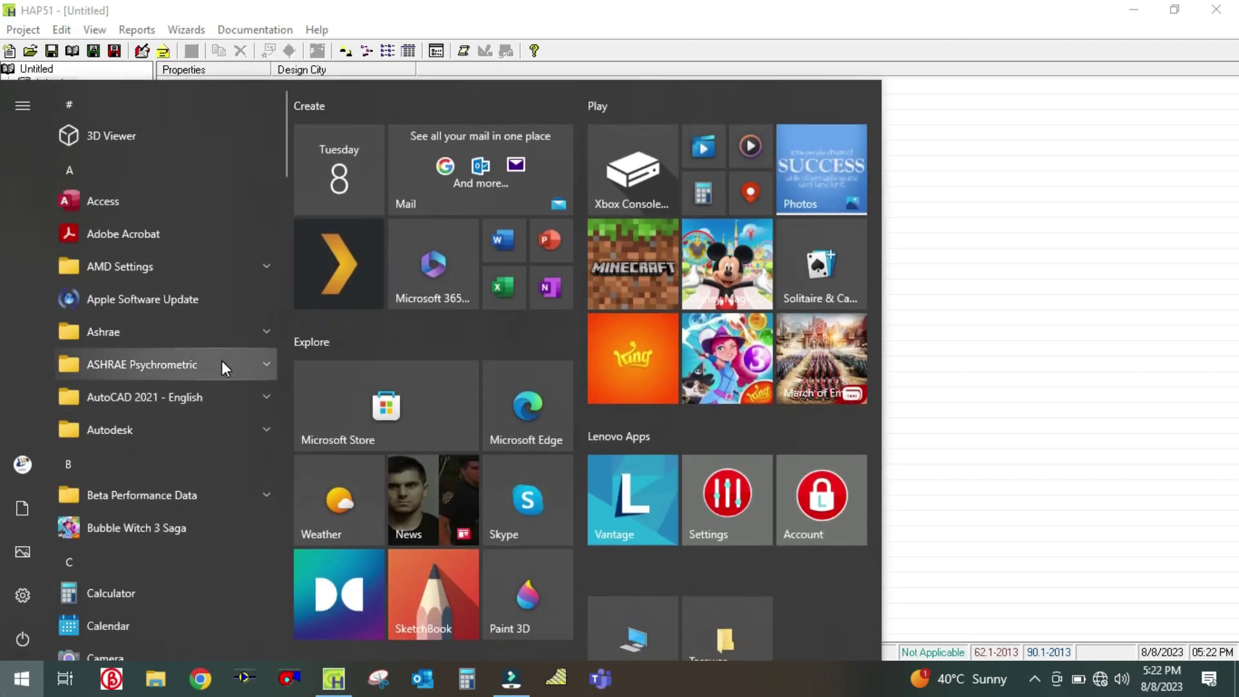
pyautogui.click(222, 363)
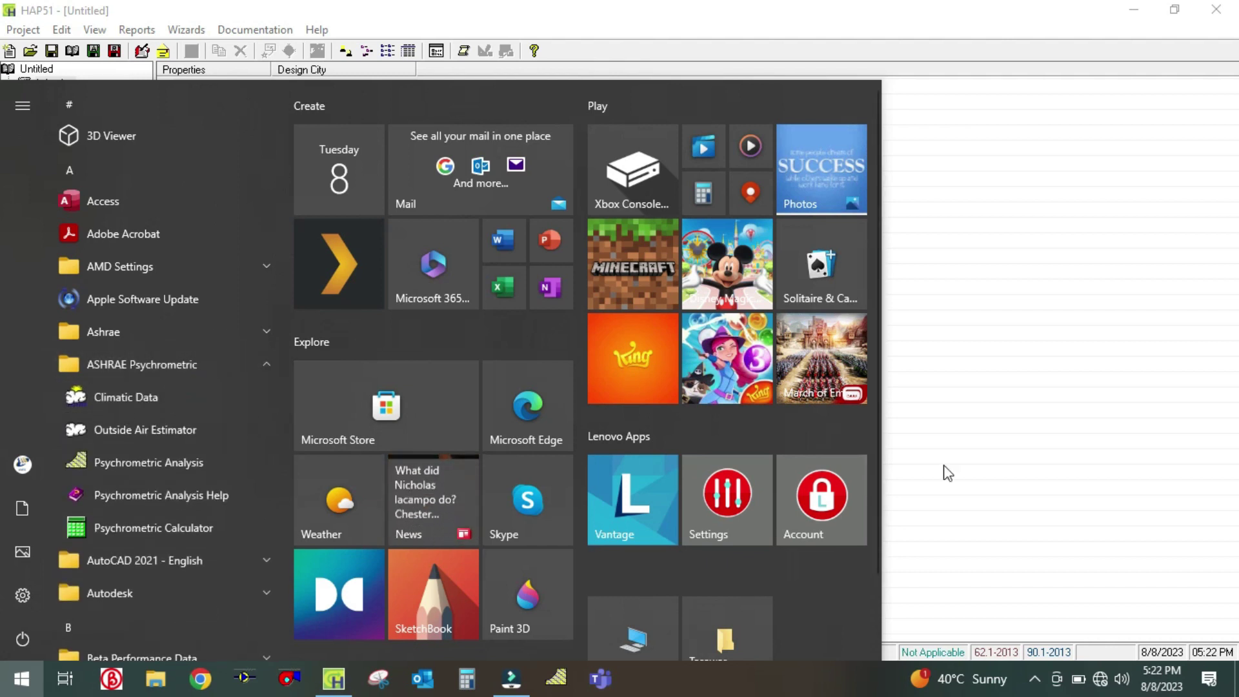
pyautogui.click(987, 475)
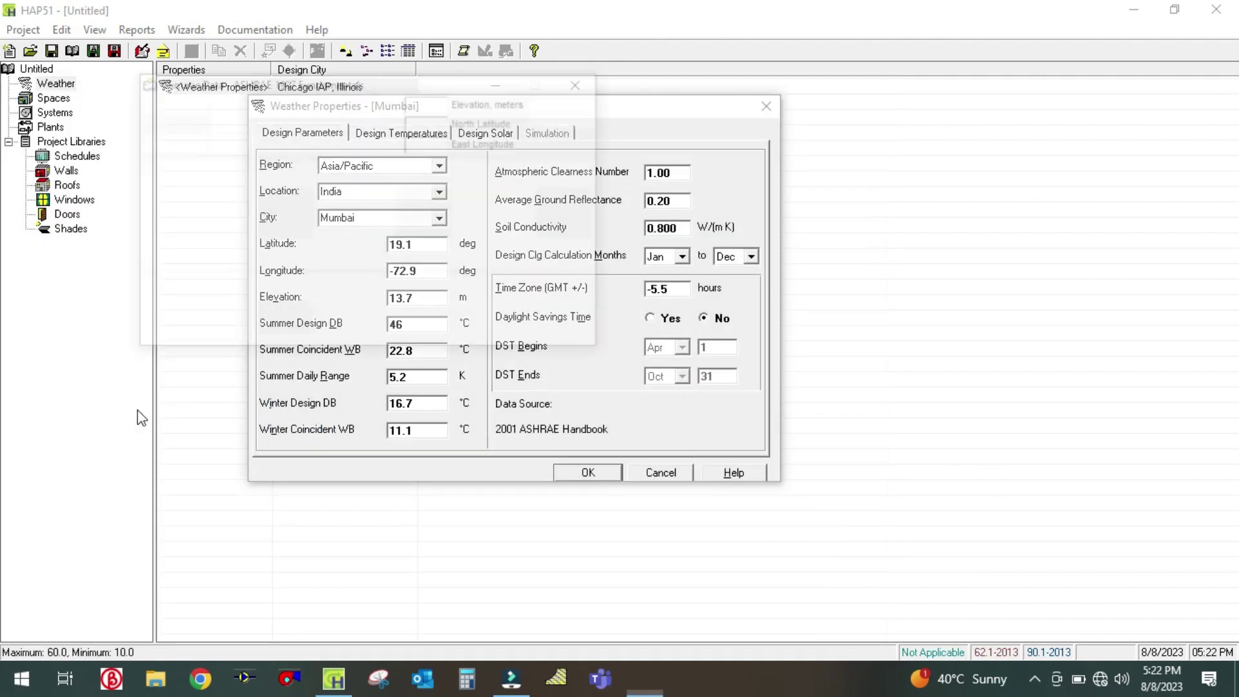
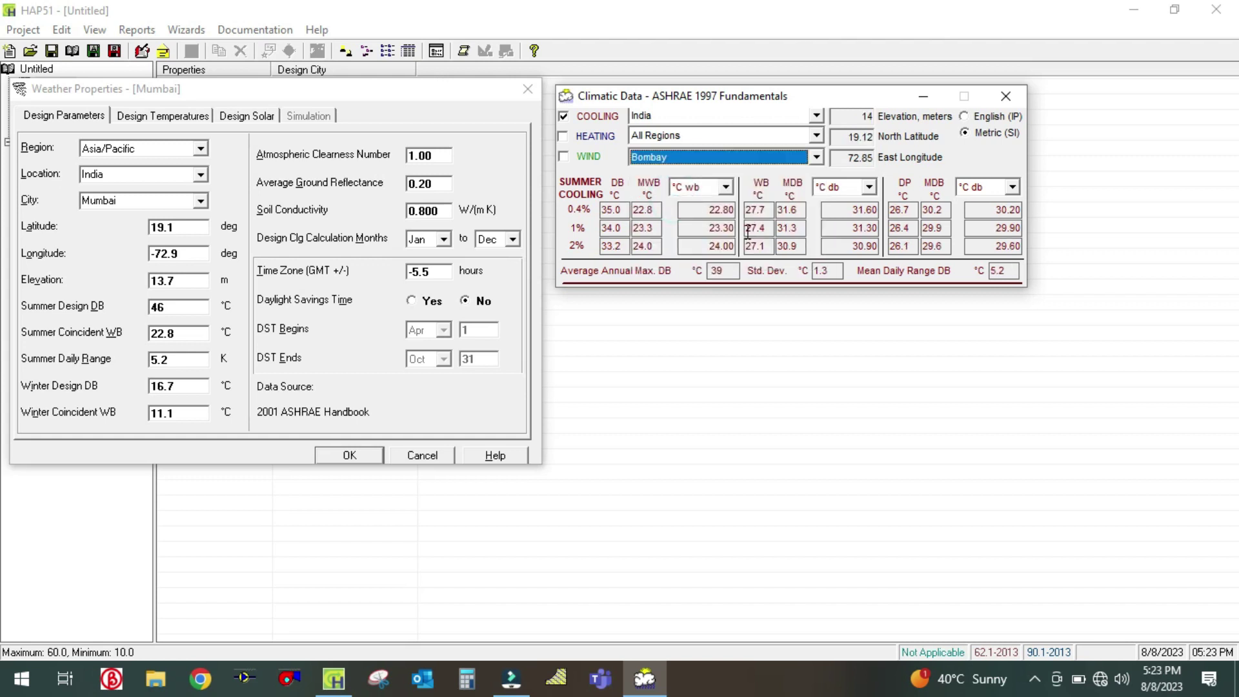
pyautogui.moveTo(665, 97); pyautogui.dragTo(699, 113)
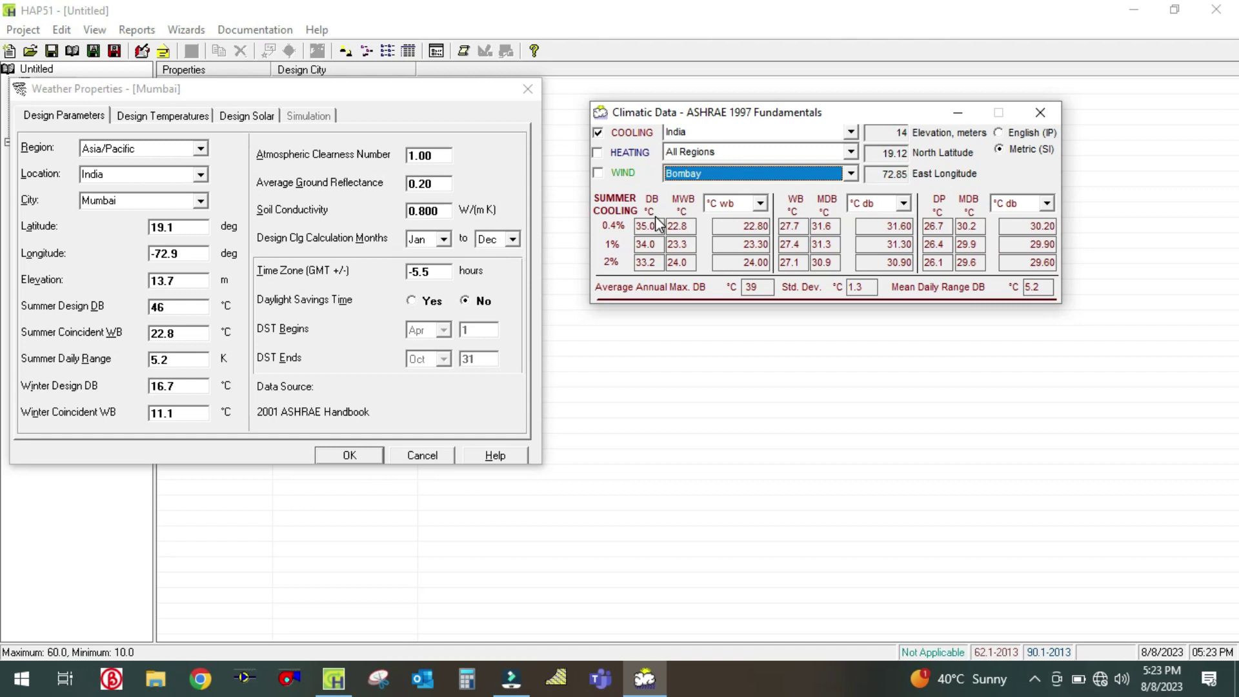
# Reselect Mumbai as the design city to restore its default design values, and arrange the weather properties and climatic data windows side by side.
pyautogui.moveTo(674, 113); pyautogui.dragTo(716, 111)
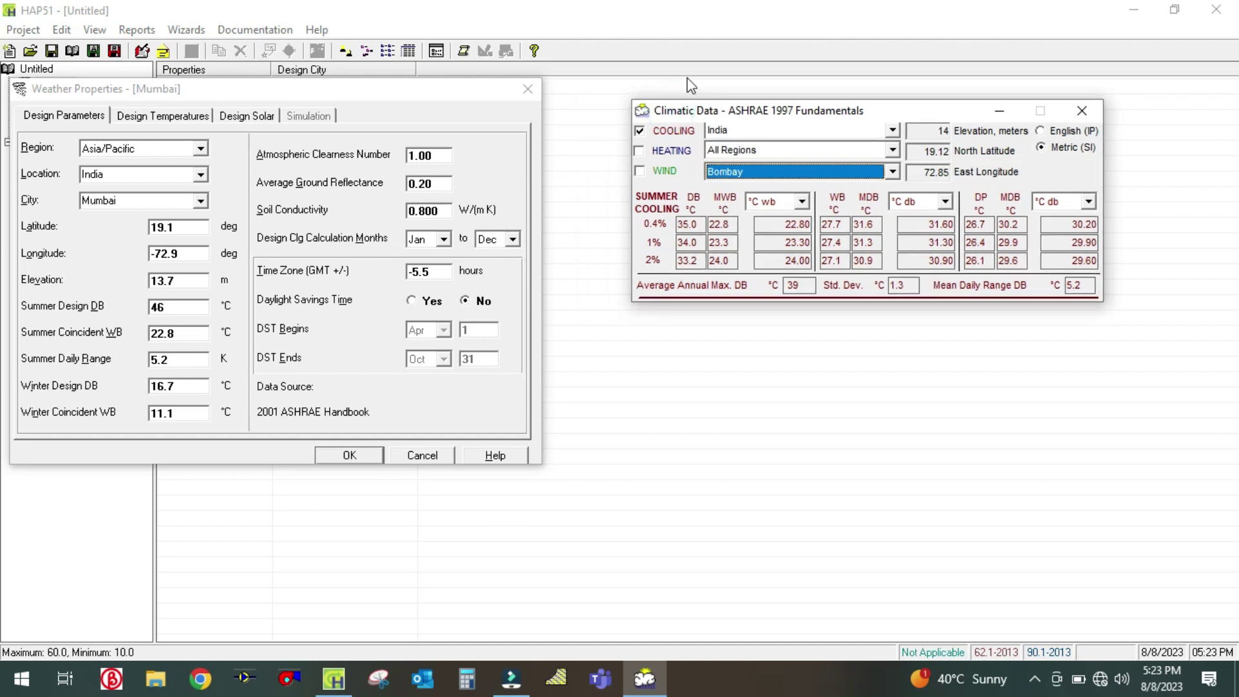
pyautogui.click(199, 202)
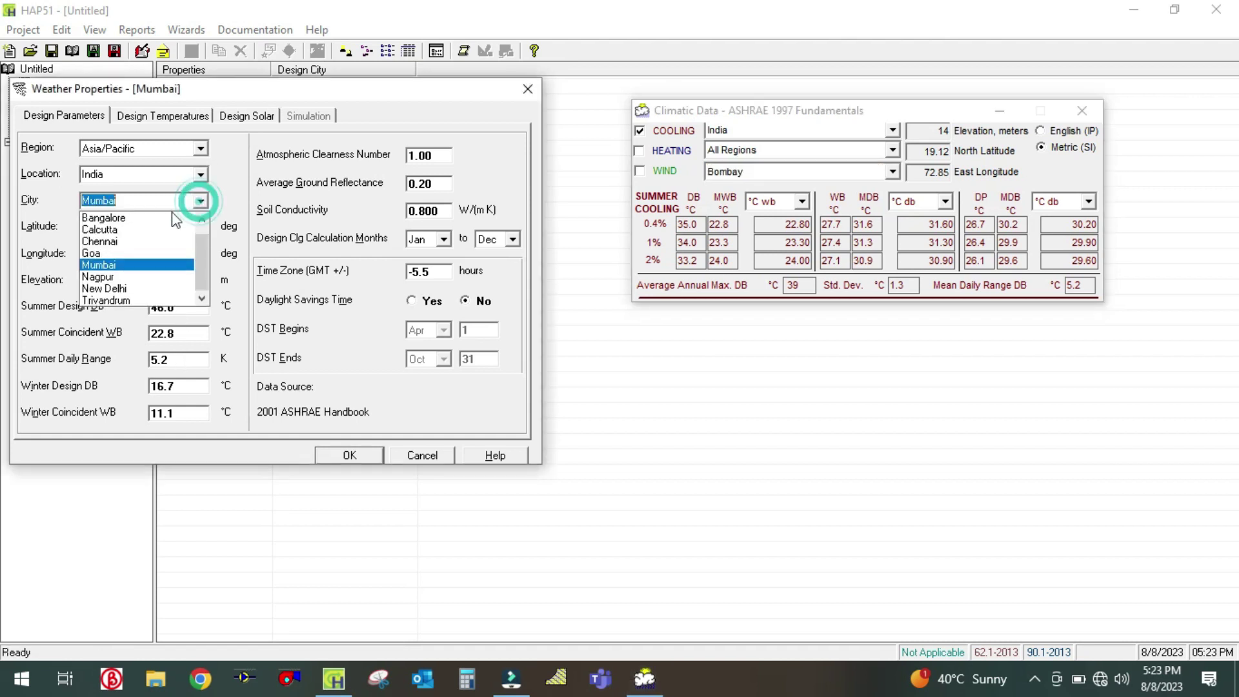
pyautogui.click(125, 266)
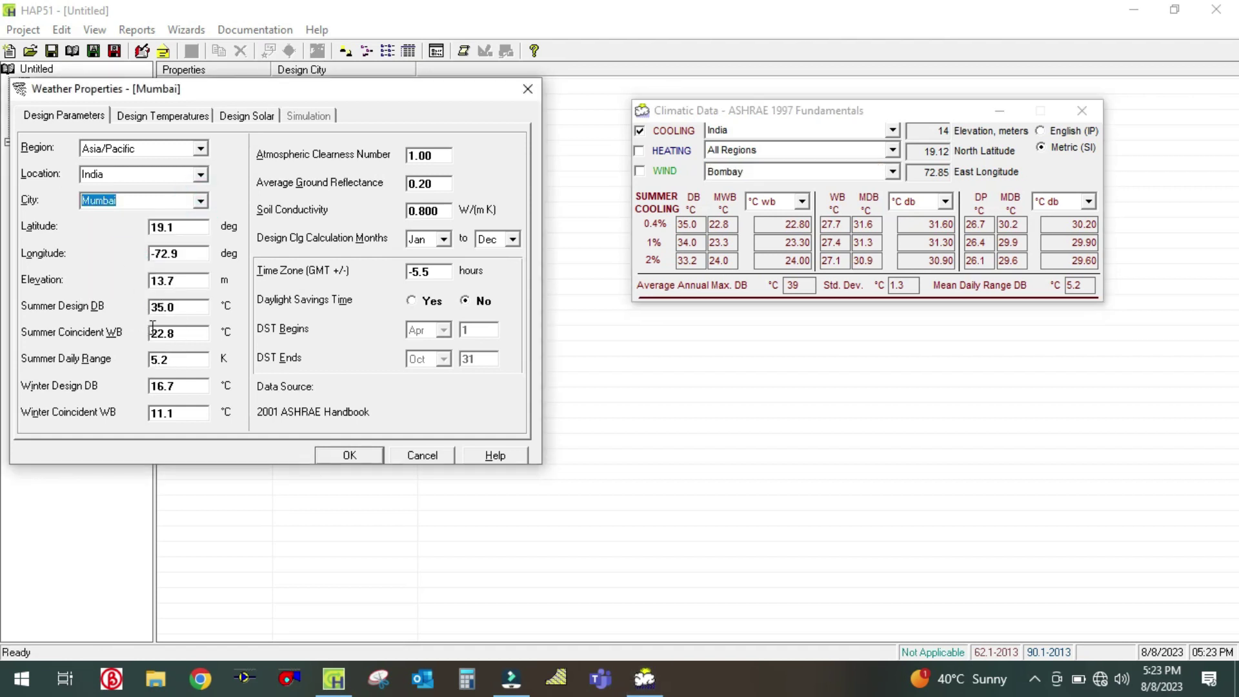
pyautogui.moveTo(223, 96); pyautogui.dragTo(294, 86)
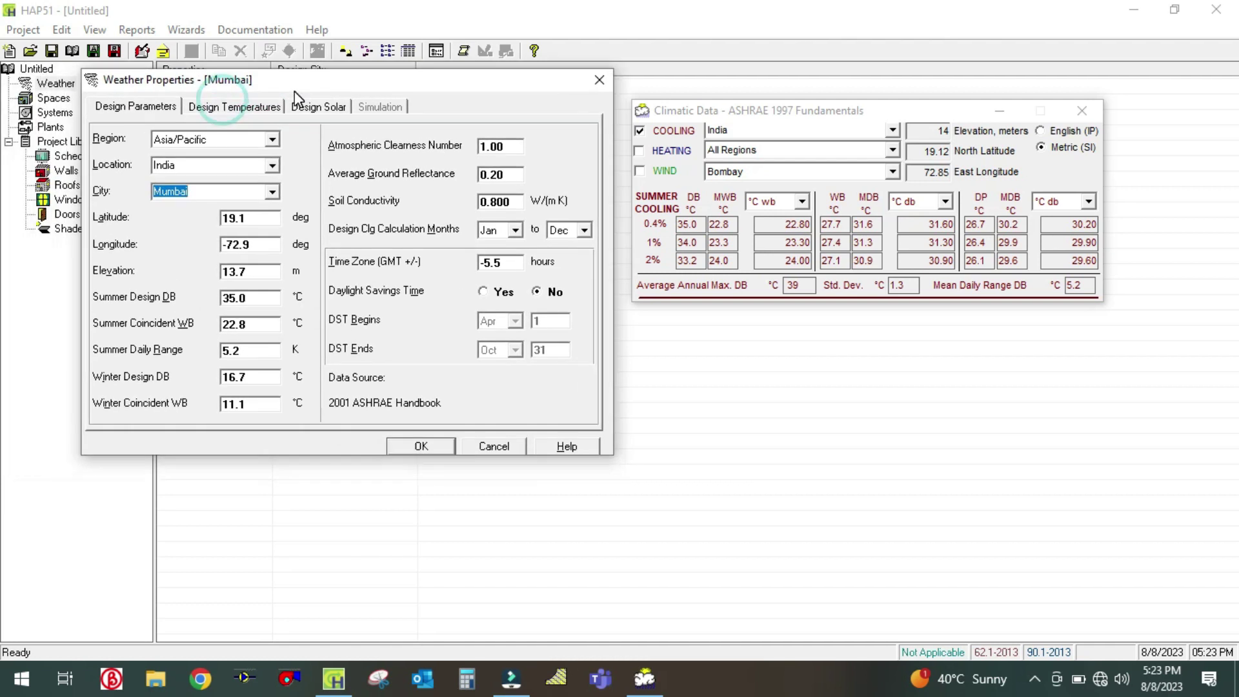
# Compare Mumbai's summer design dry-bulb, coincident wet-bulb and daily range with the 0.4% cooling values in the ASHRAE climatic data.
pyautogui.click(256, 299)
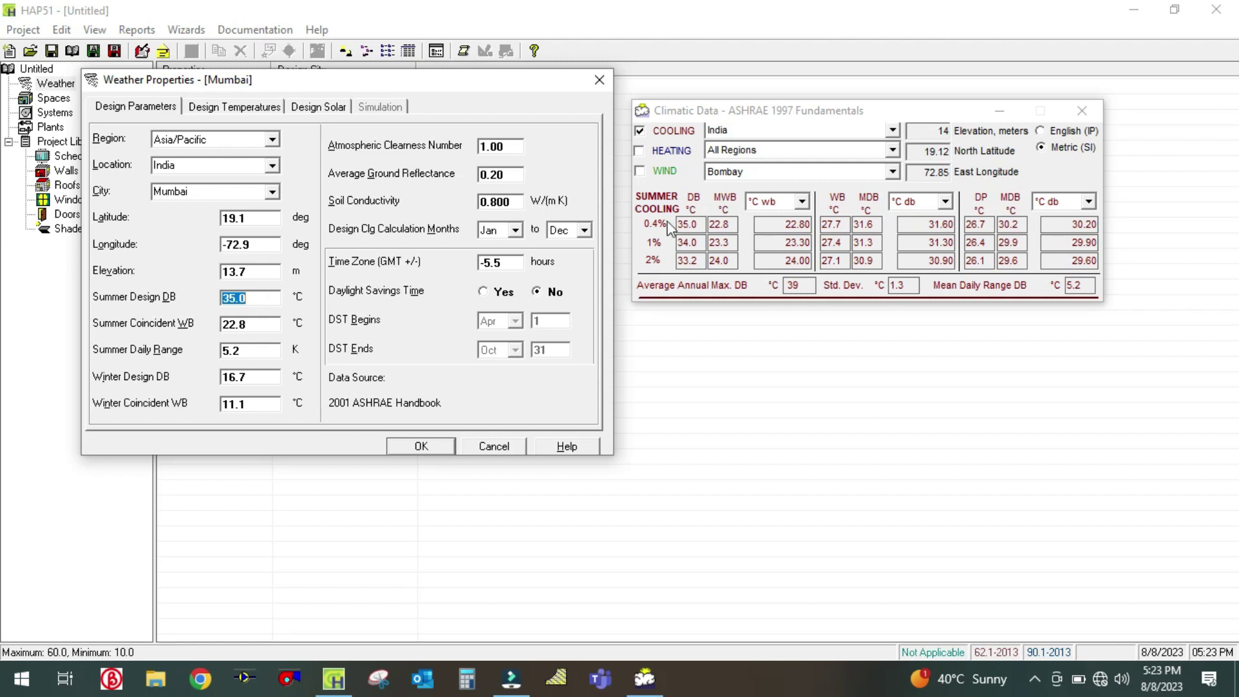
pyautogui.click(731, 225)
pyautogui.doubleClick(722, 225)
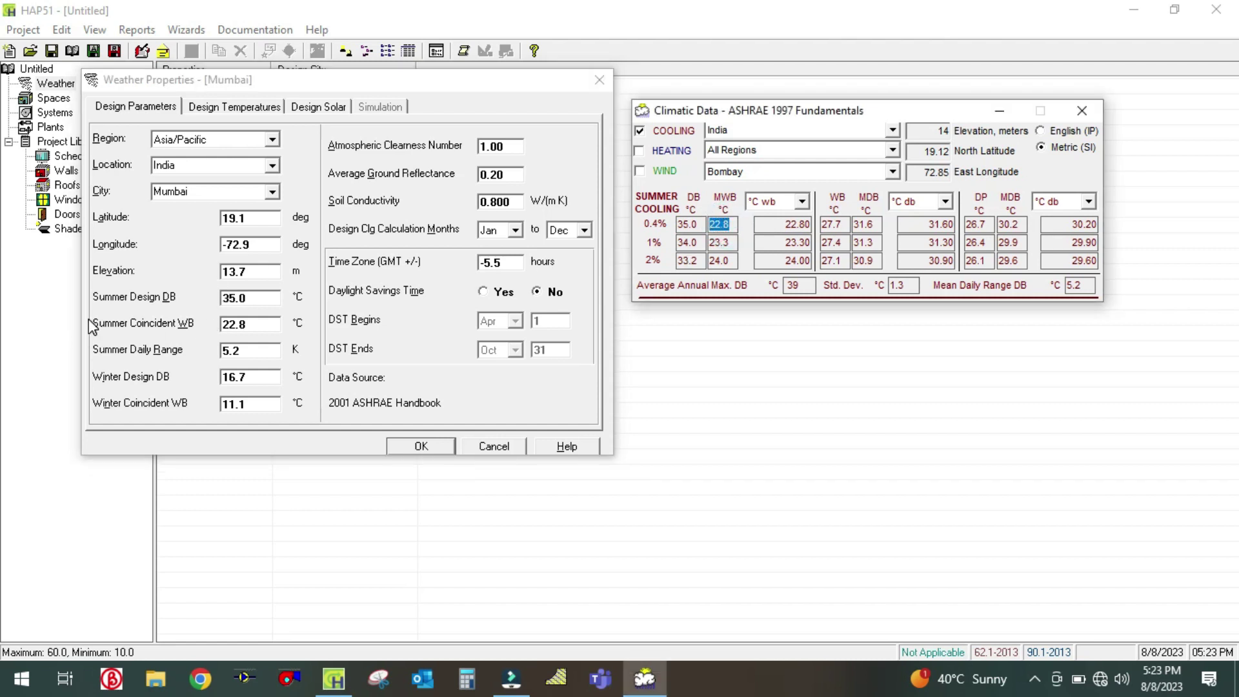
pyautogui.doubleClick(254, 328)
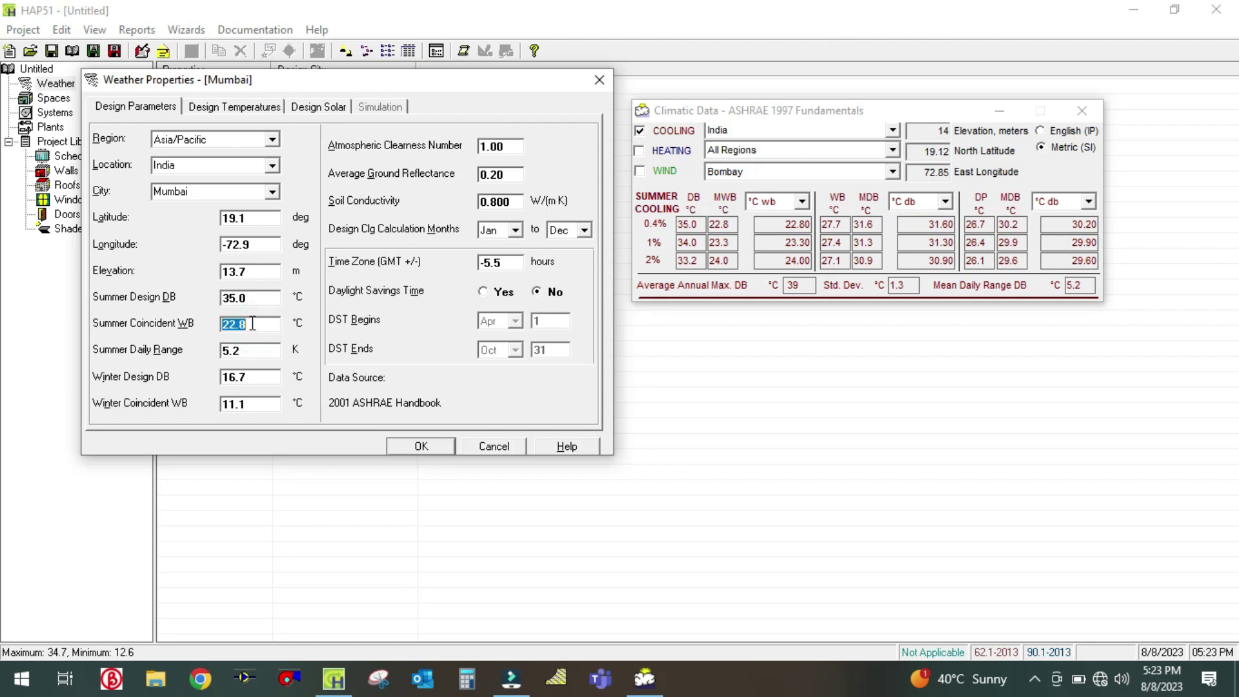
pyautogui.doubleClick(250, 353)
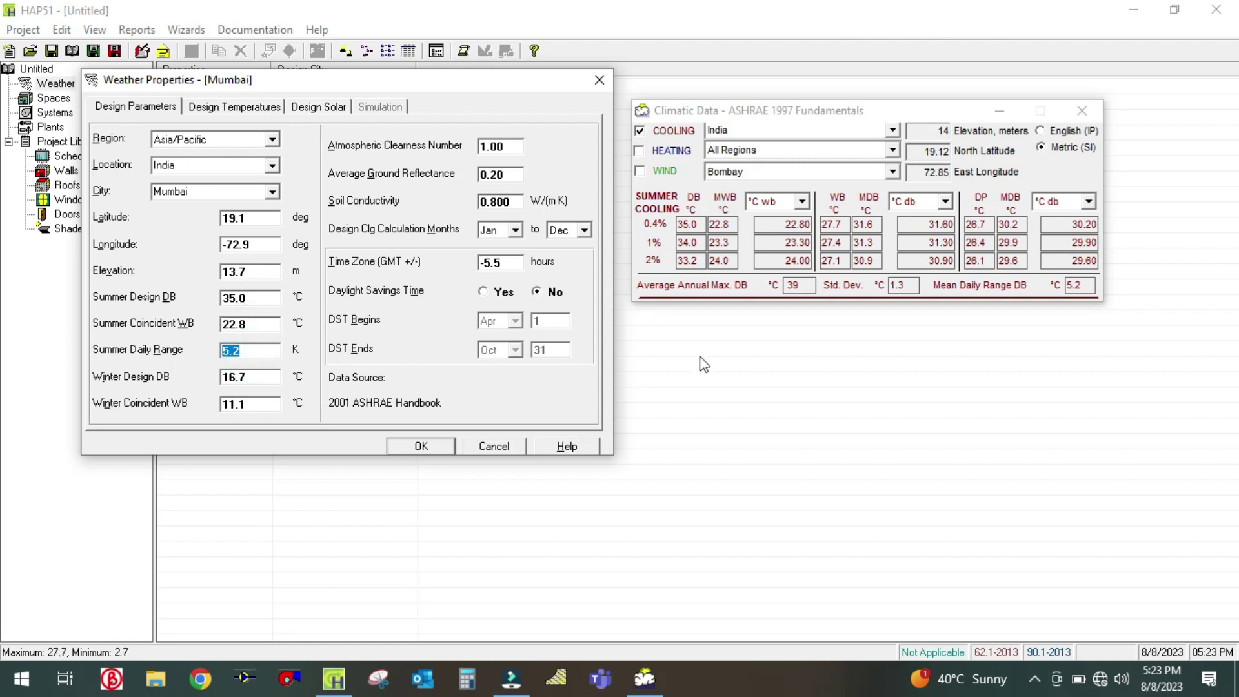
pyautogui.click(1085, 287)
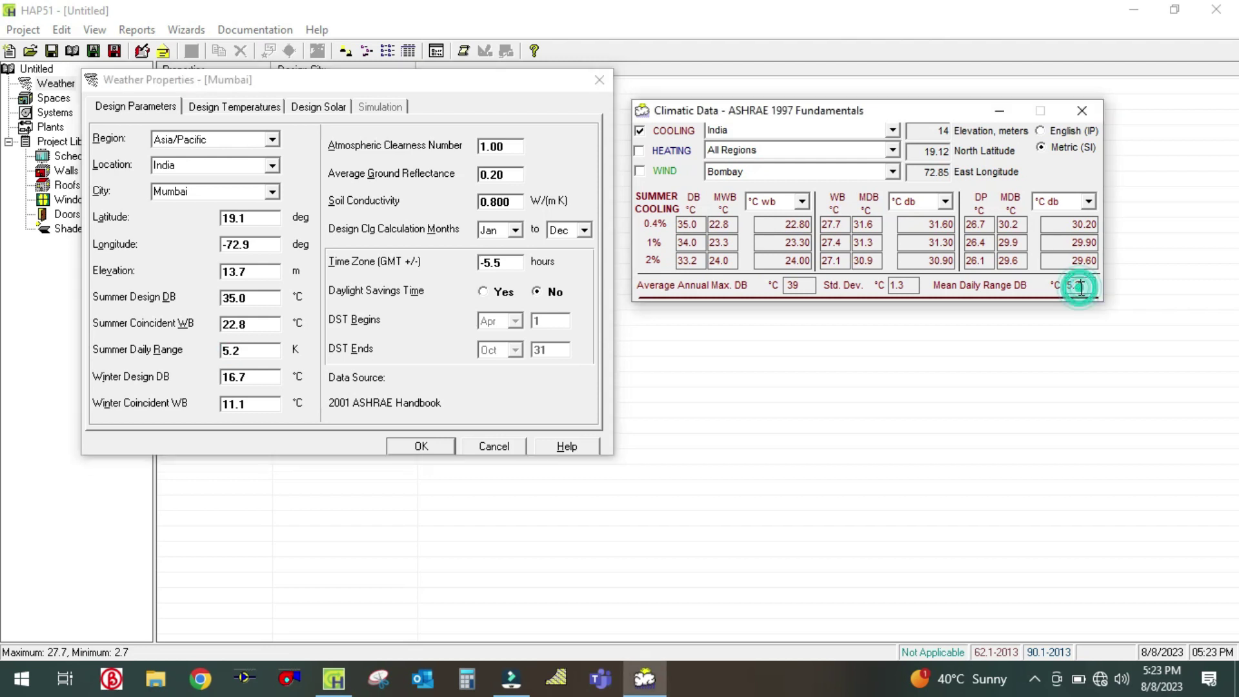
# Switch the Bombay climatic data from cooling to heating and show its winter values in °C wb.
pyautogui.doubleClick(271, 377)
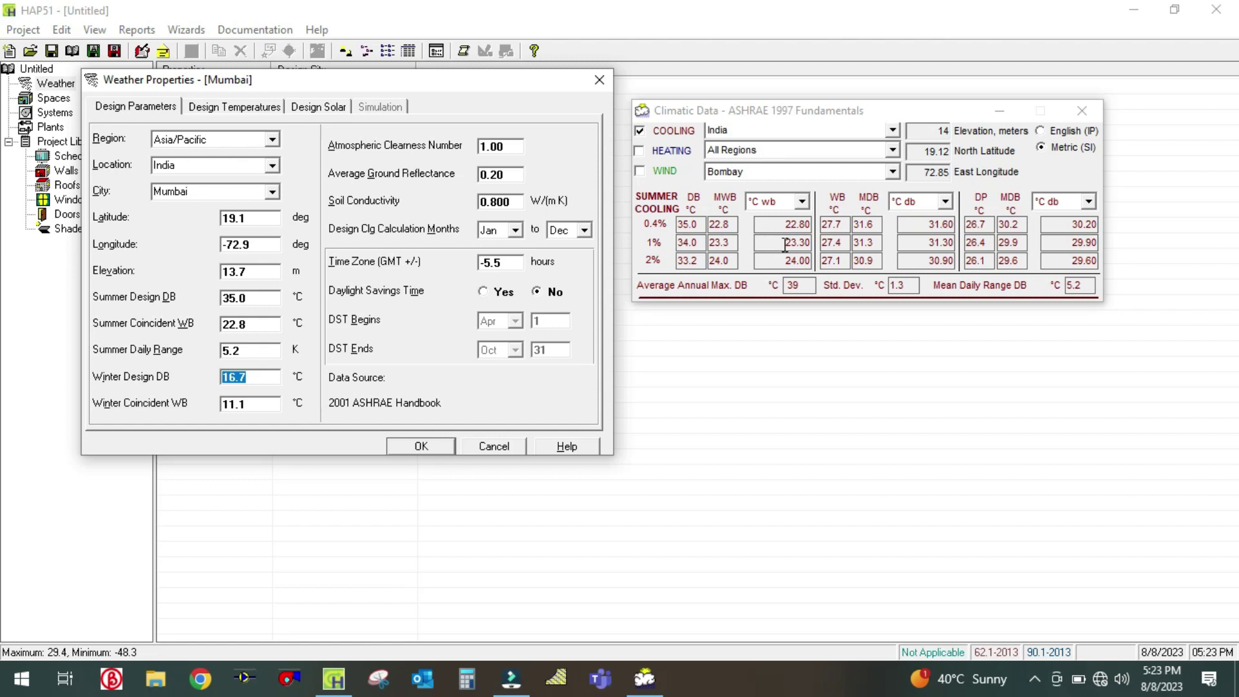
pyautogui.click(641, 132)
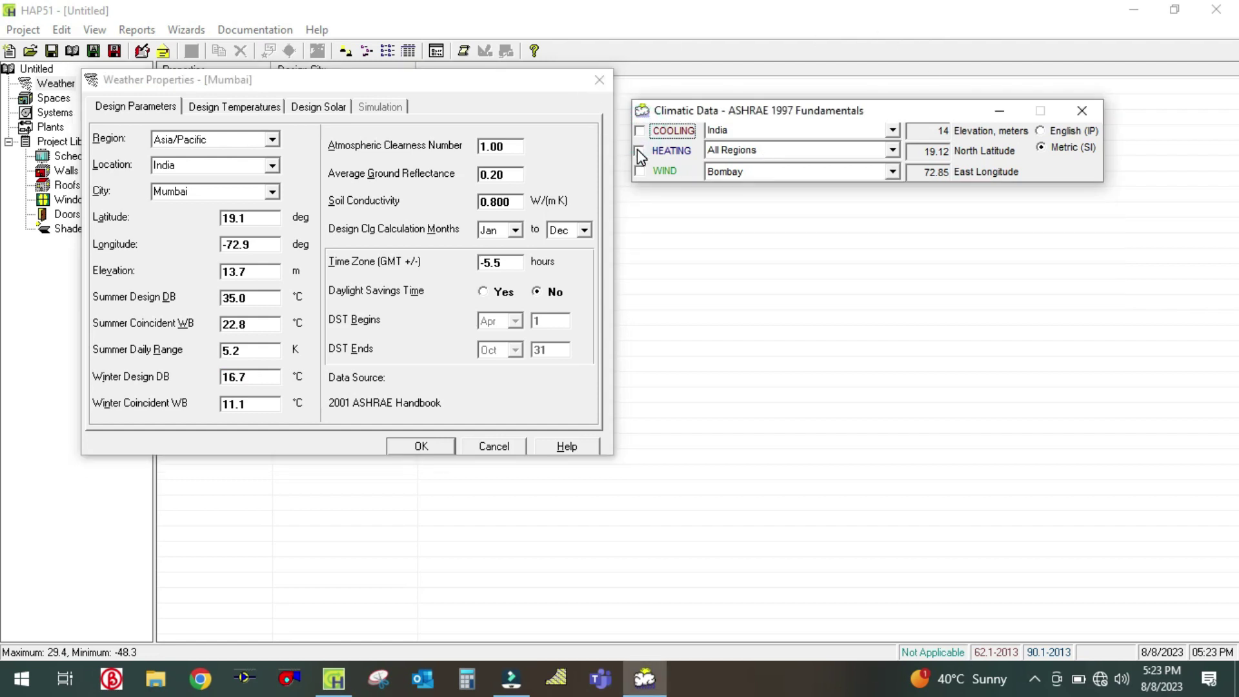
pyautogui.click(638, 150)
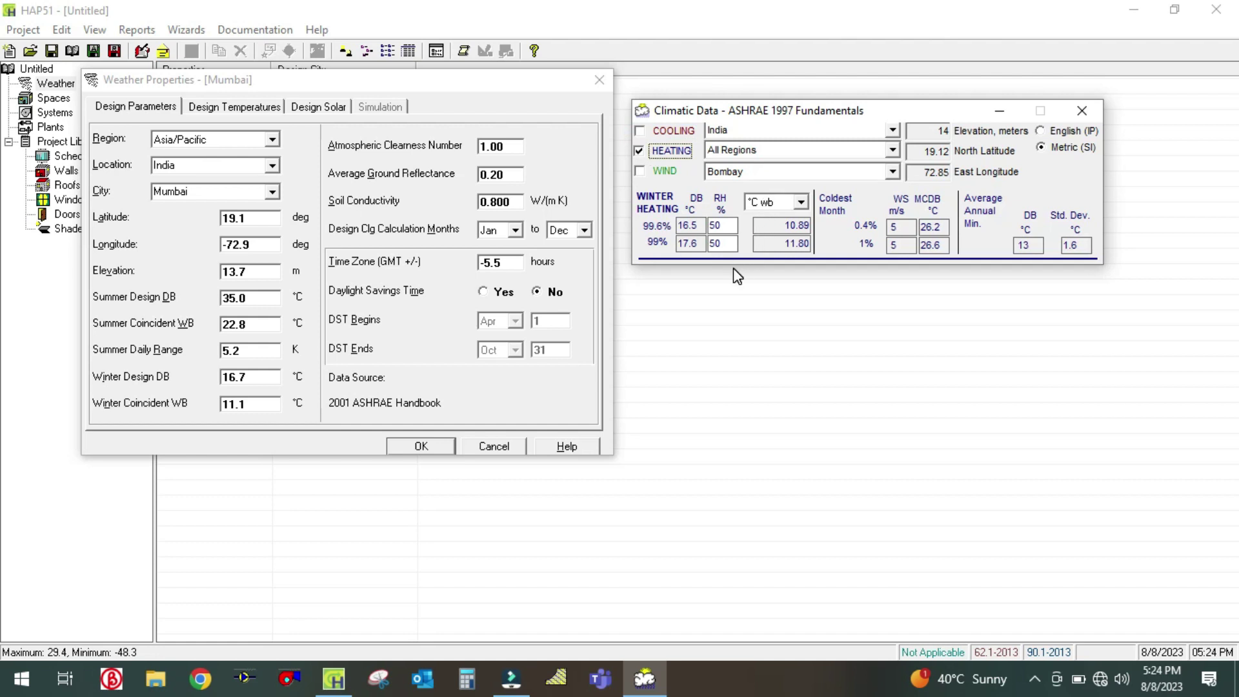
pyautogui.click(800, 203)
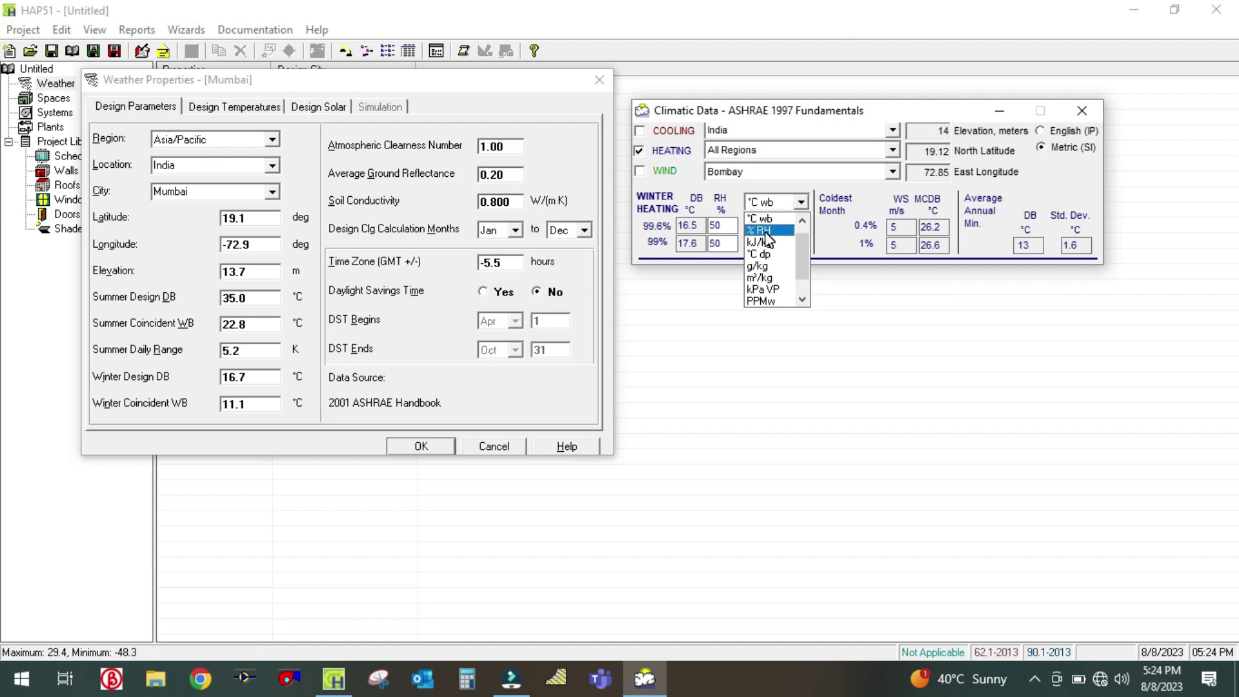
pyautogui.click(764, 231)
pyautogui.click(800, 204)
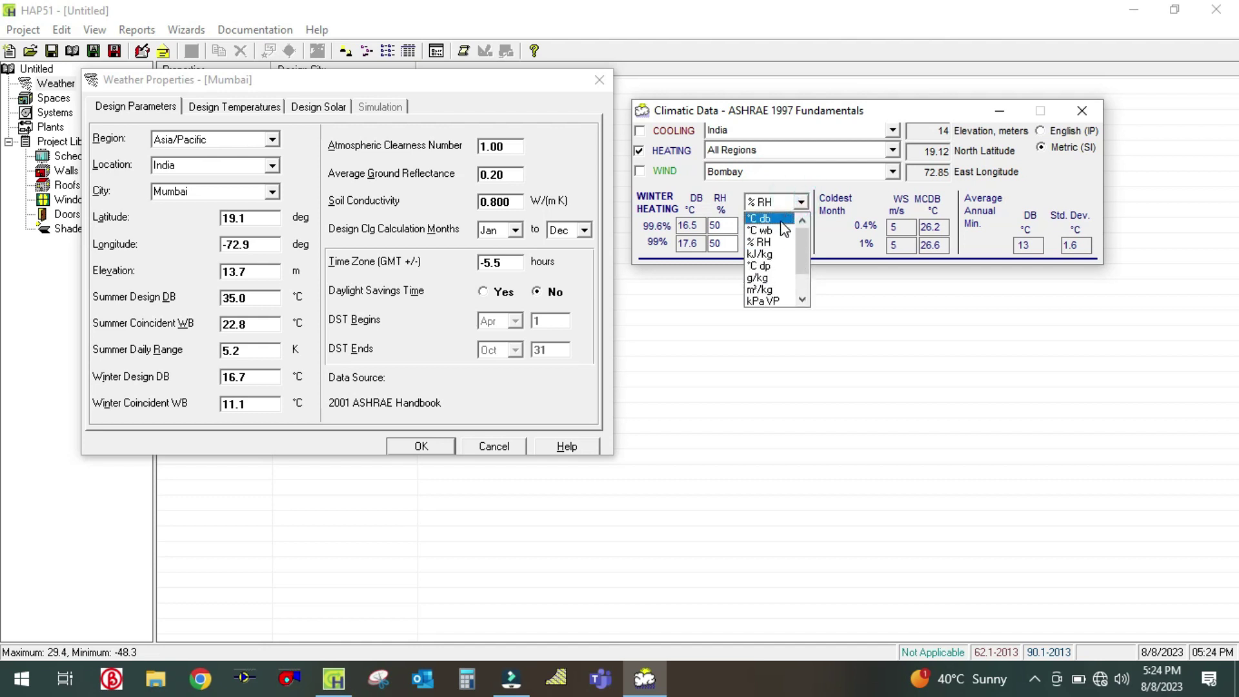
pyautogui.click(774, 233)
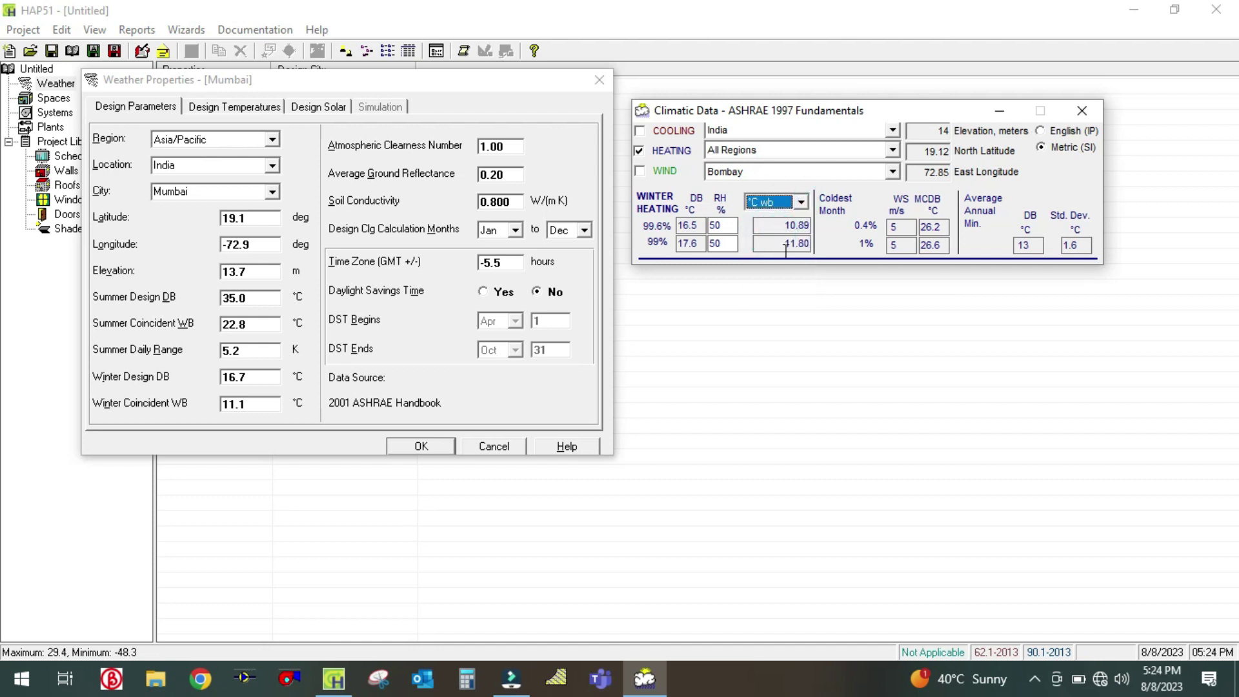
# Compare the winter design dry-bulb, coincident wet-bulb and elevation in the weather properties with the ASHRAE heating data.
pyautogui.click(696, 225)
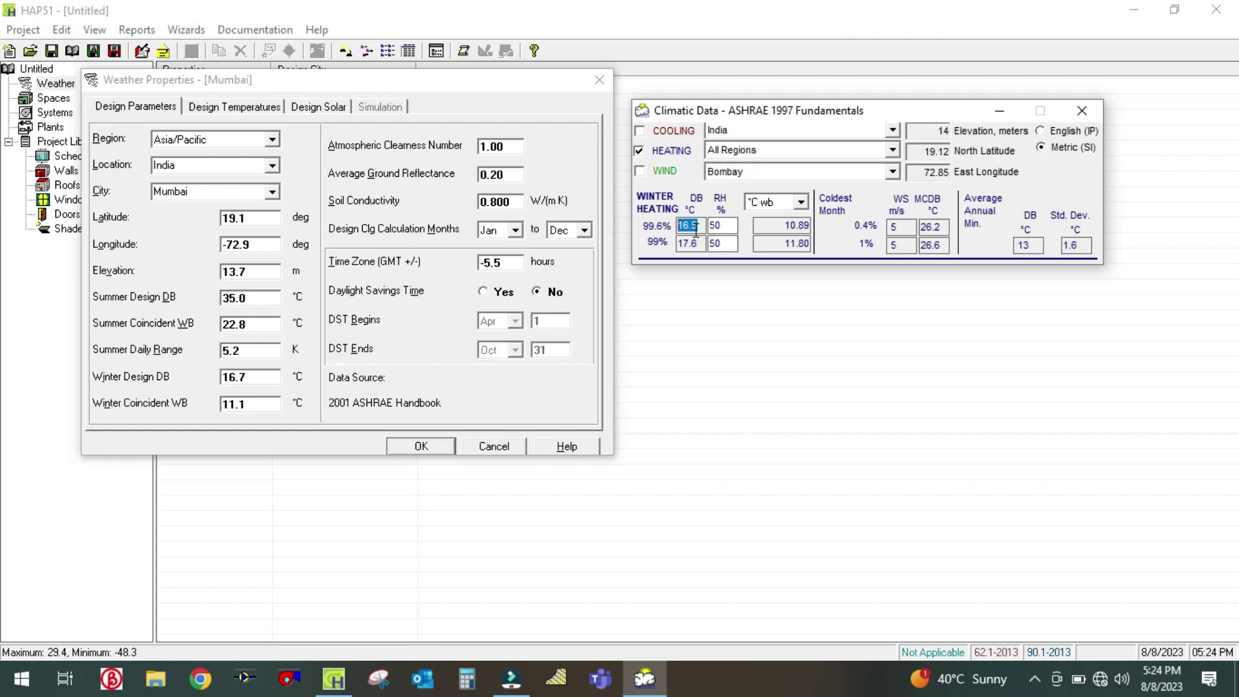
pyautogui.click(251, 377)
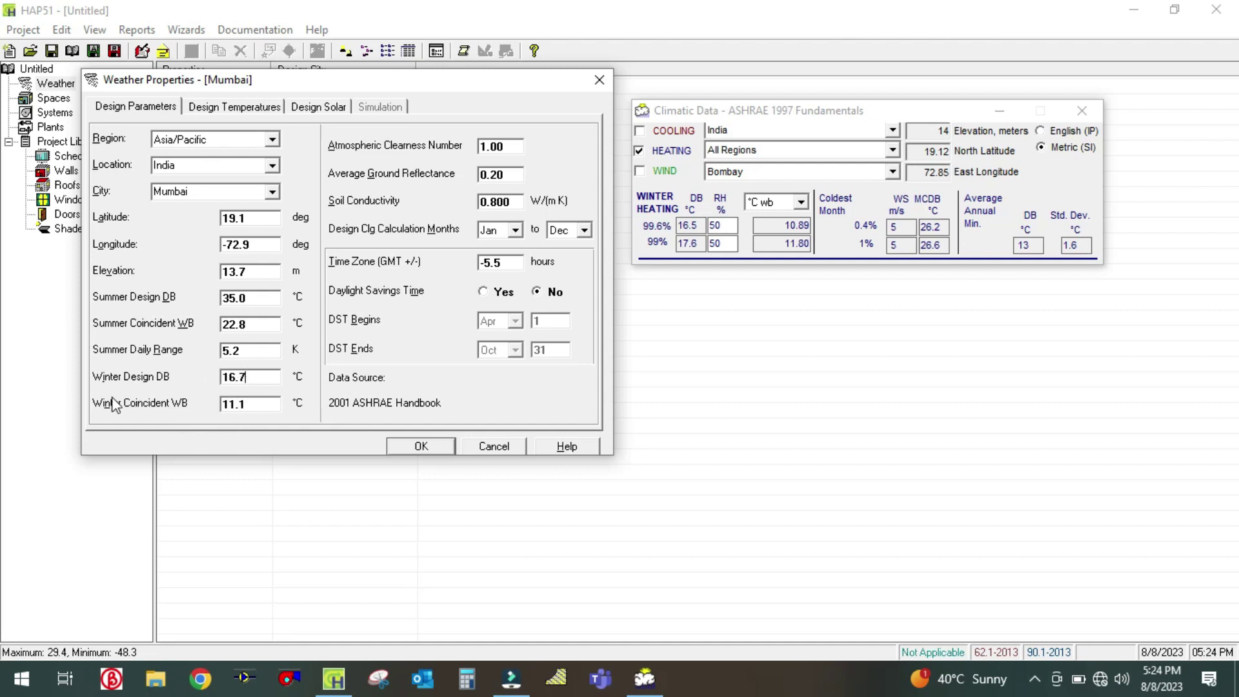
pyautogui.click(247, 405)
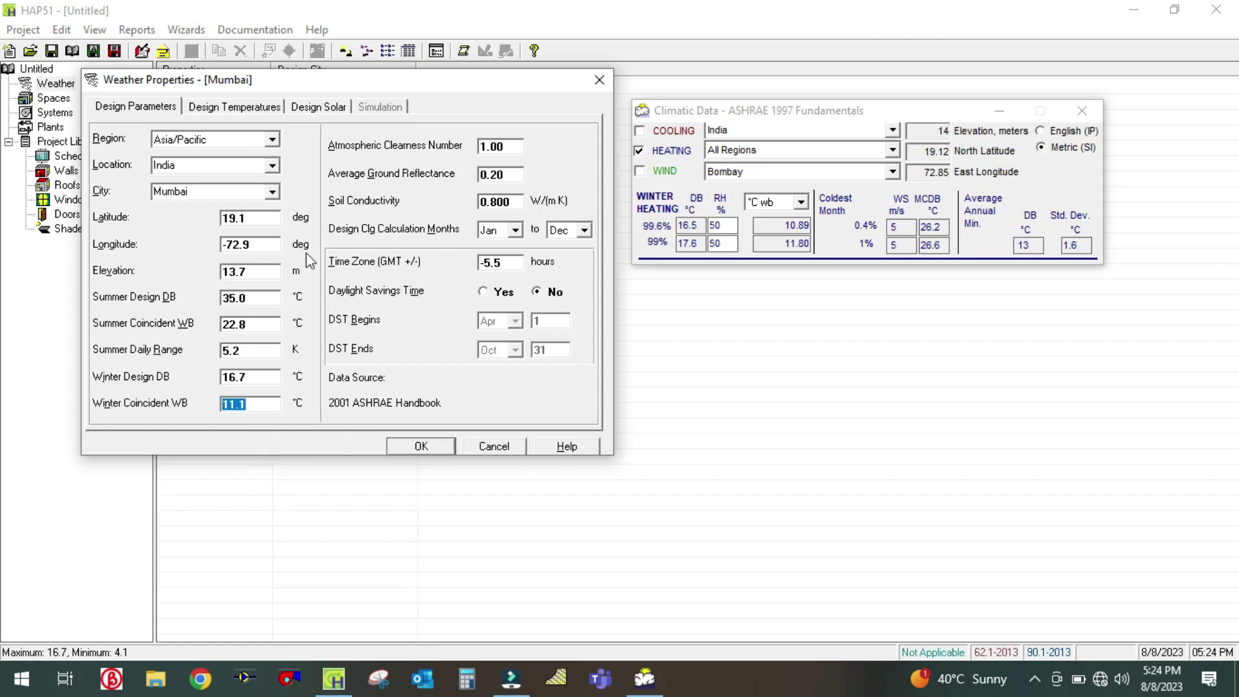
pyautogui.click(265, 294)
pyautogui.click(261, 270)
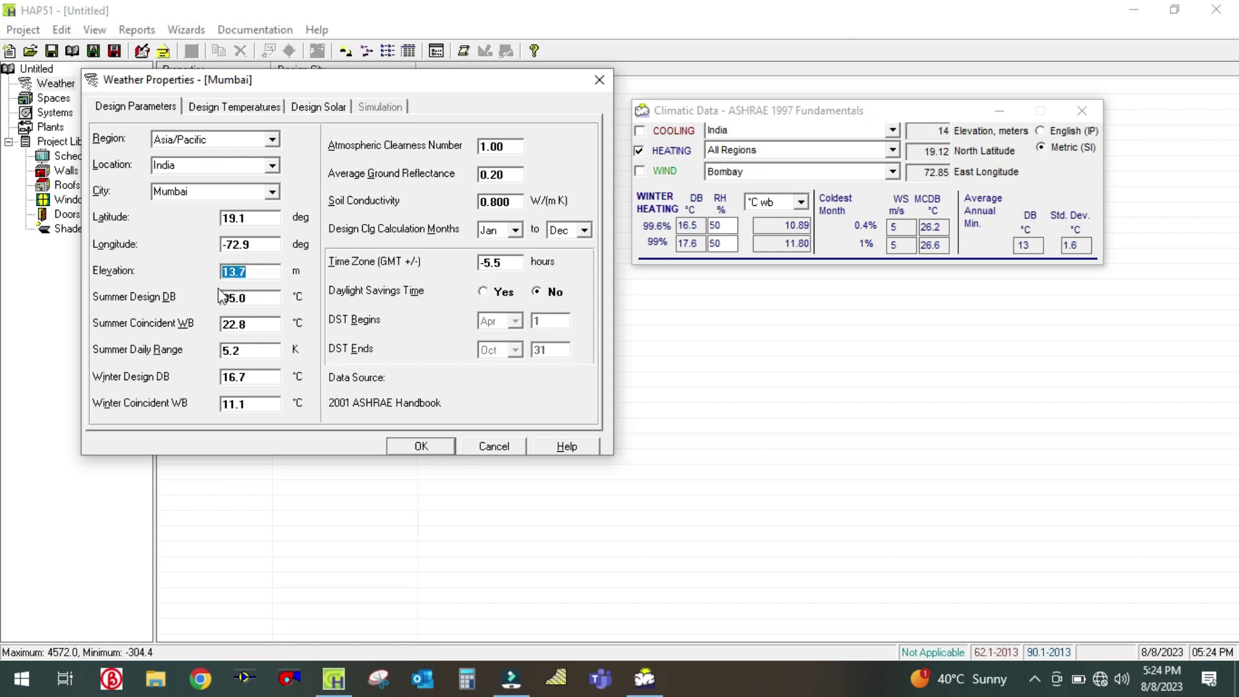
# Choose New Delhi, Calcutta and Bangalore in turn as the design city to view their design parameters.
pyautogui.click(272, 192)
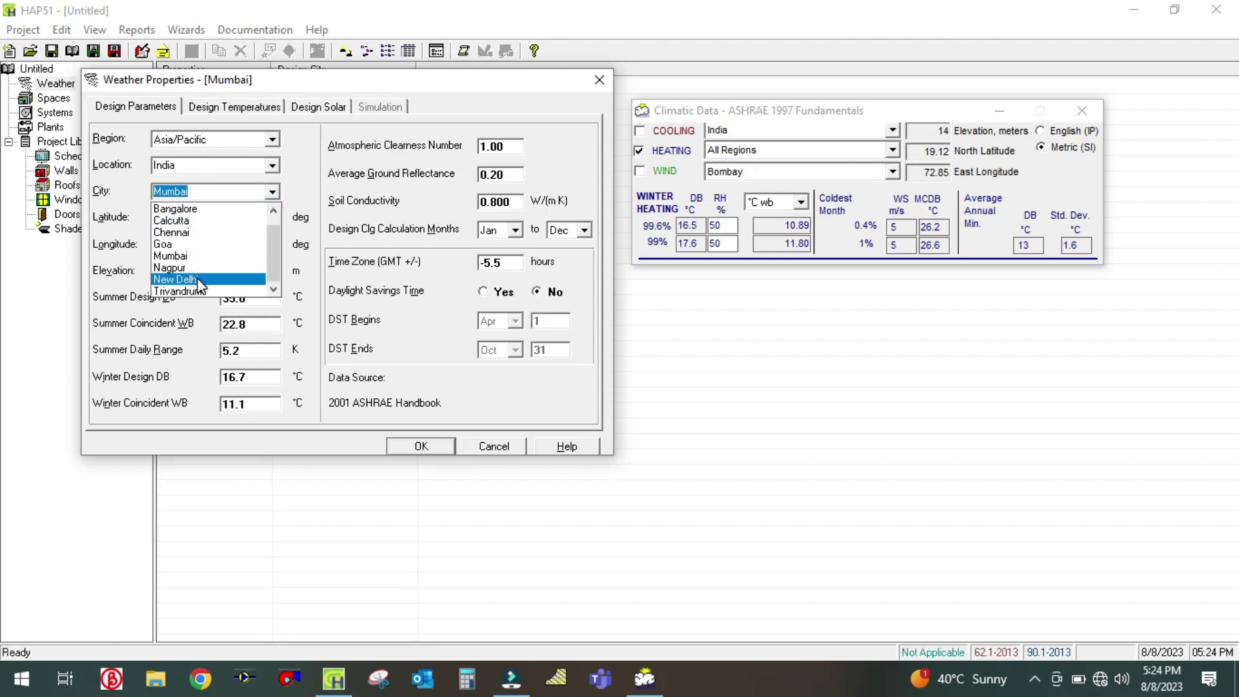
pyautogui.click(199, 279)
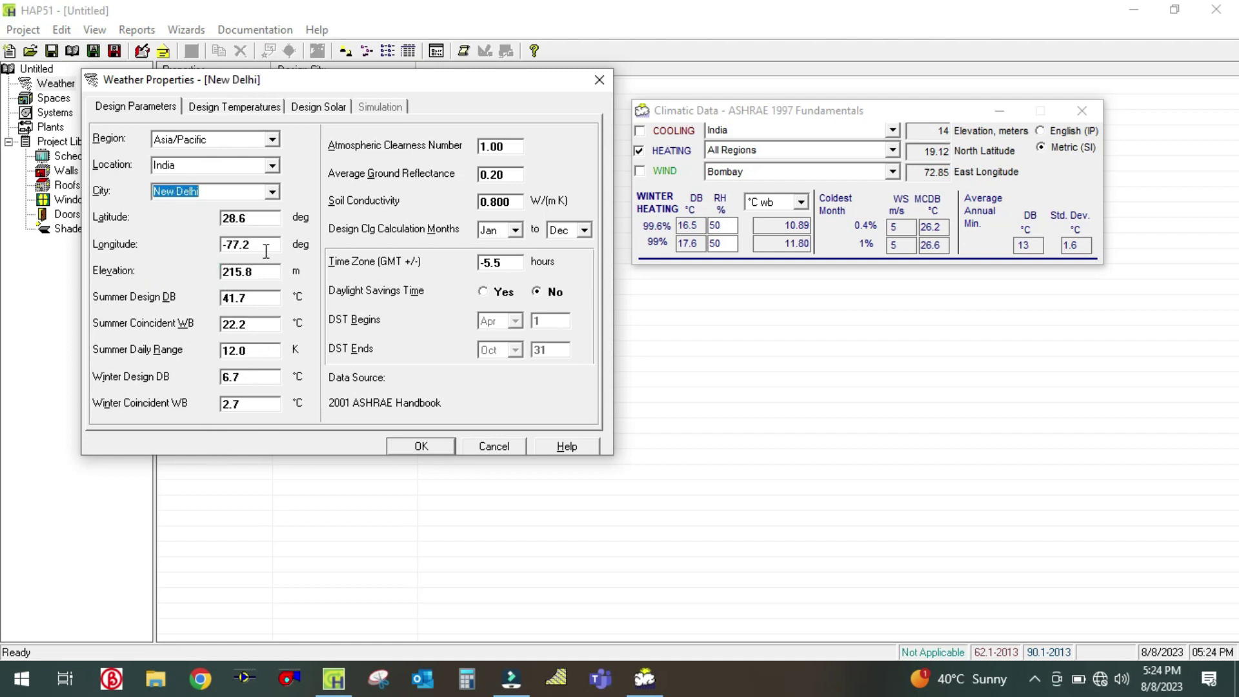
pyautogui.click(272, 192)
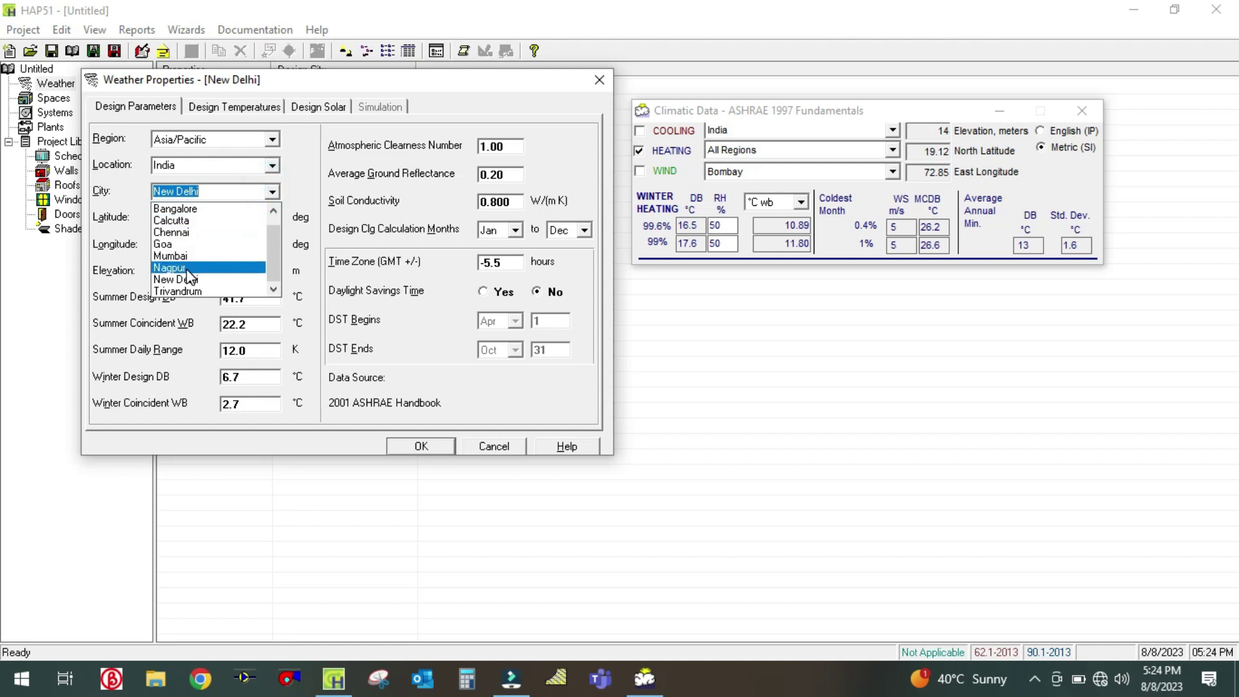
pyautogui.click(190, 221)
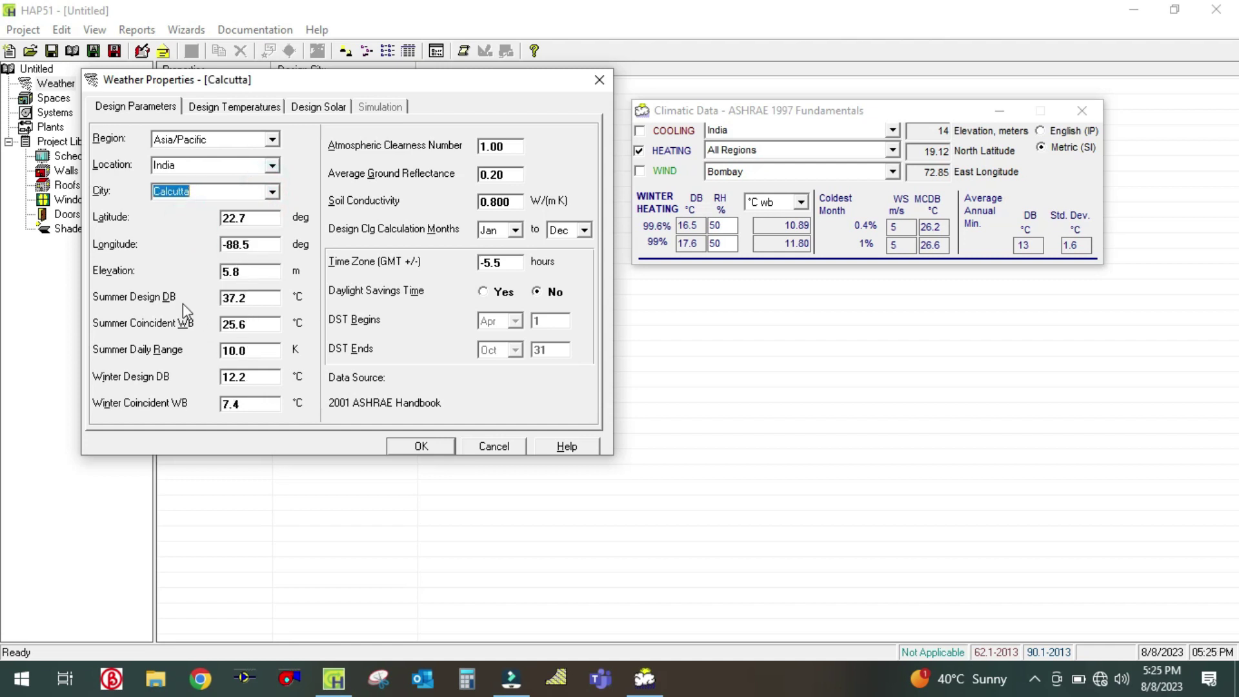
pyautogui.click(272, 192)
pyautogui.scroll(1, 197, 258)
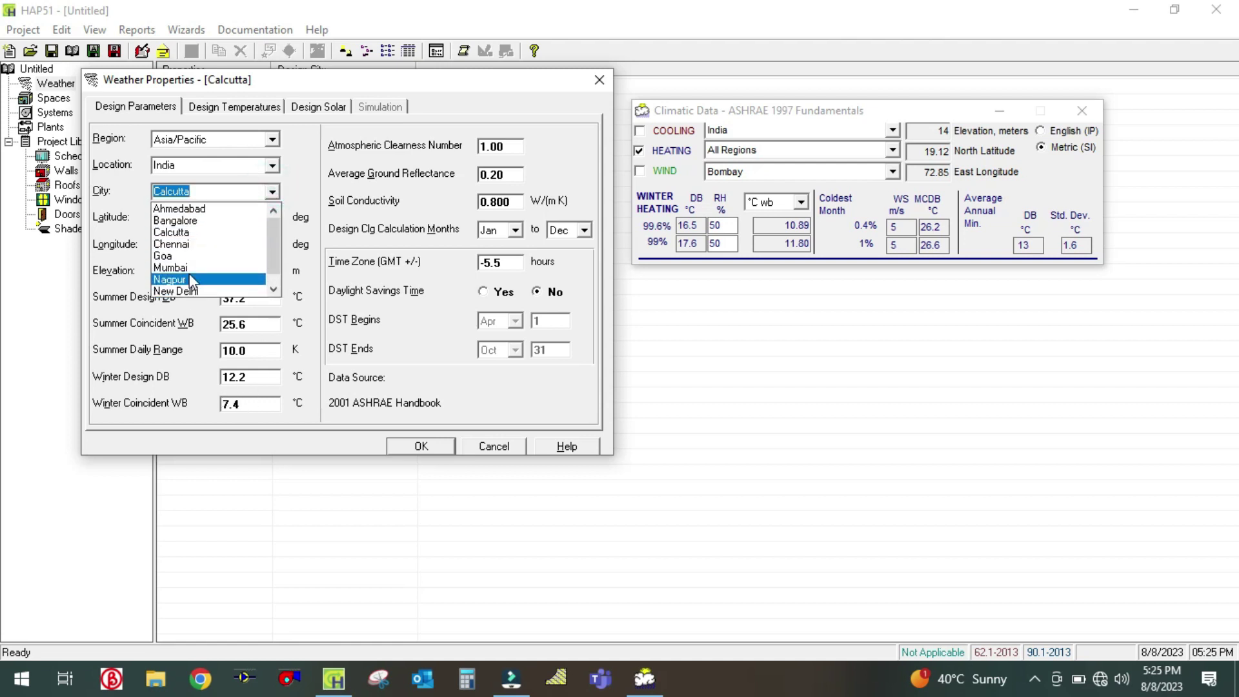
pyautogui.click(200, 221)
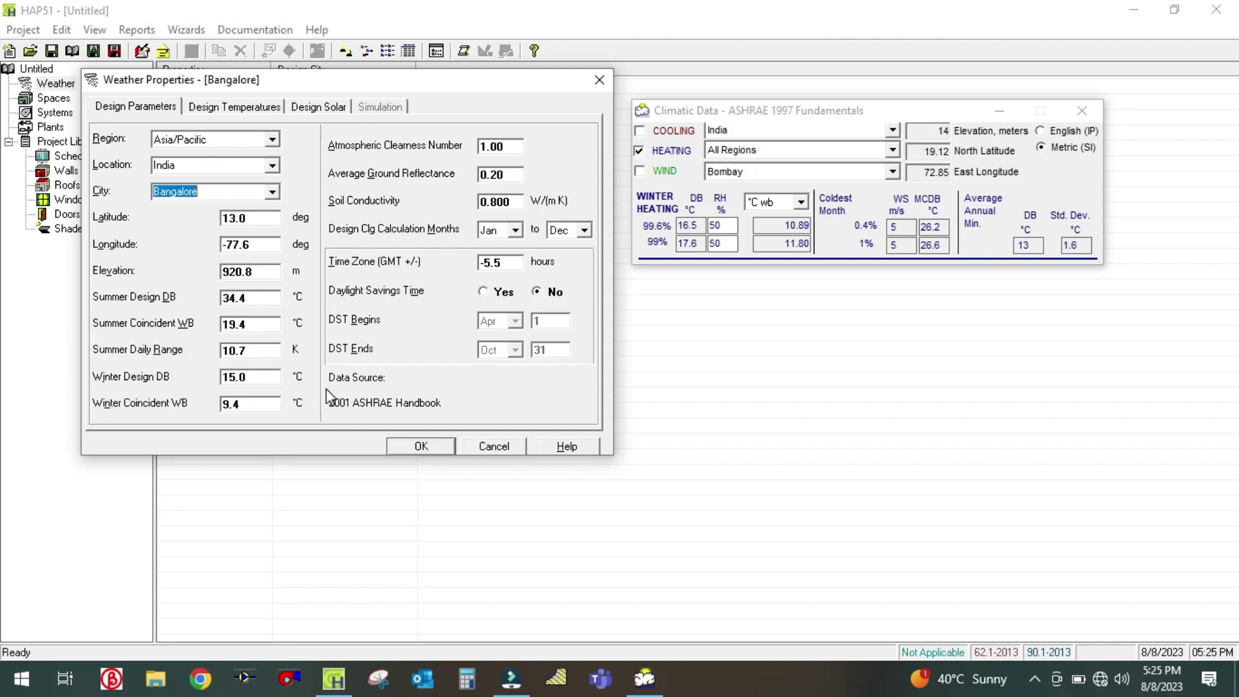
# Set the design city to Mumbai, accept the weather properties and close the ASHRAE climatic data tool.
pyautogui.click(272, 192)
pyautogui.click(235, 256)
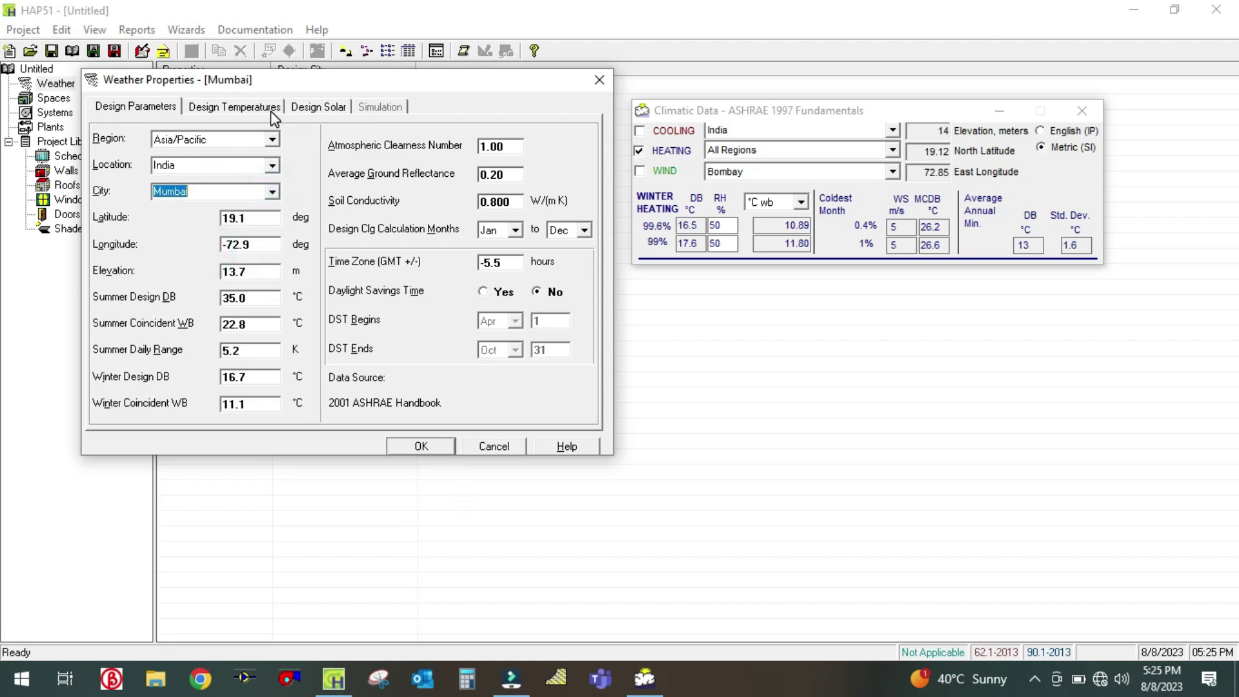
pyautogui.click(422, 447)
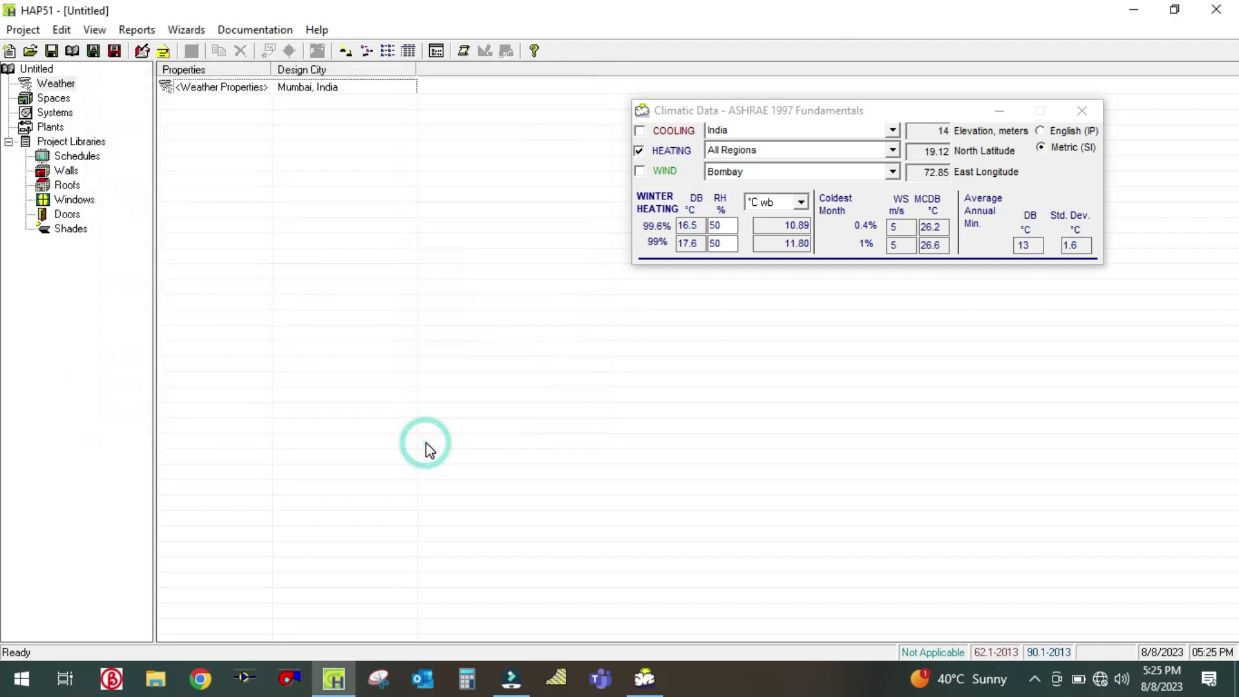
pyautogui.click(1082, 111)
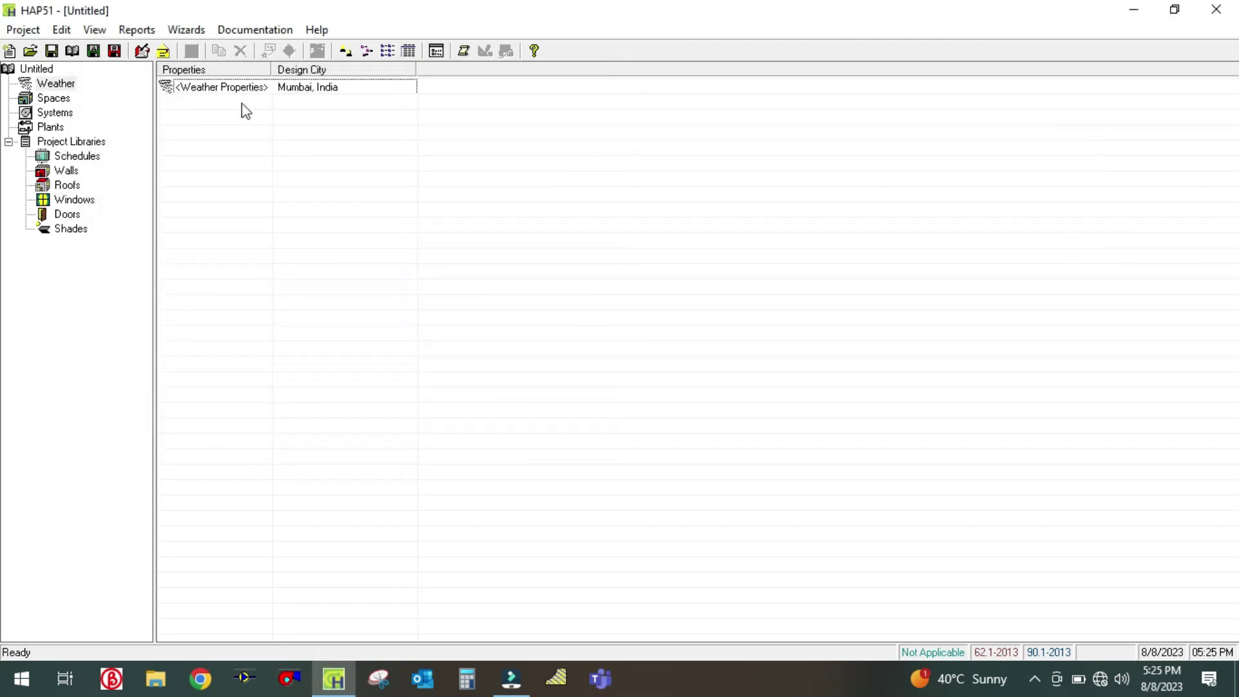
# Open the report selection for the Mumbai weather properties and add Design Temperature Profiles to the selected reports.
pyautogui.click(204, 90)
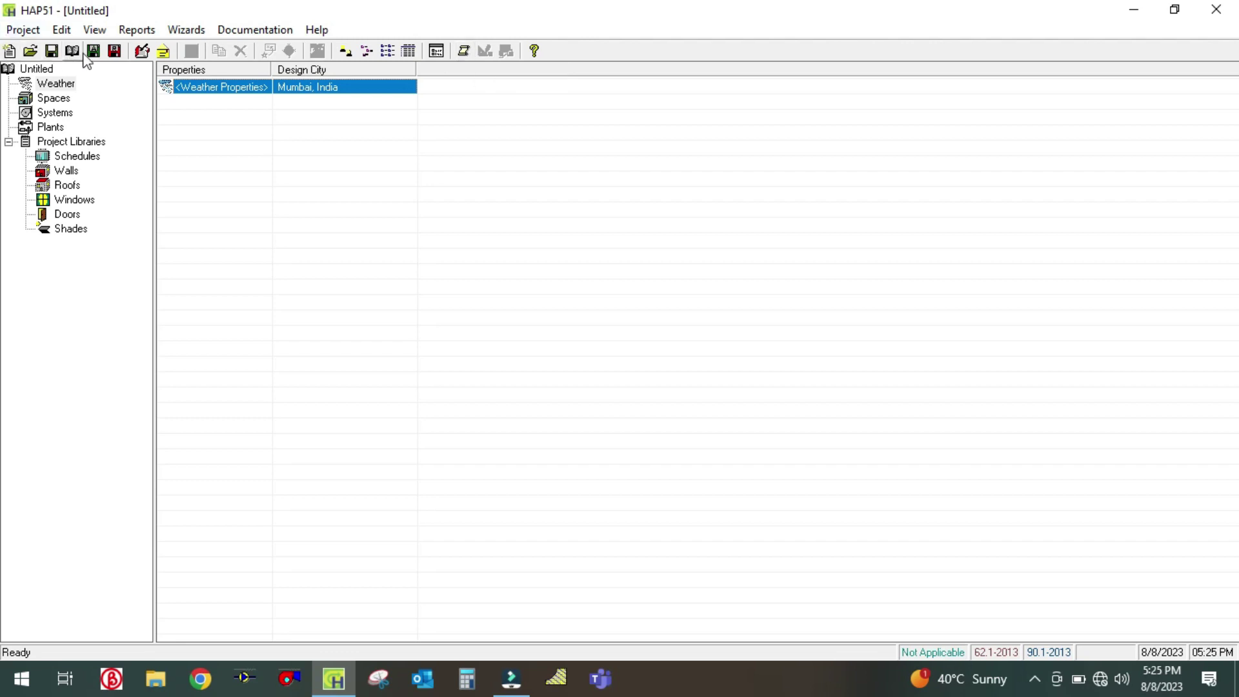
pyautogui.click(463, 56)
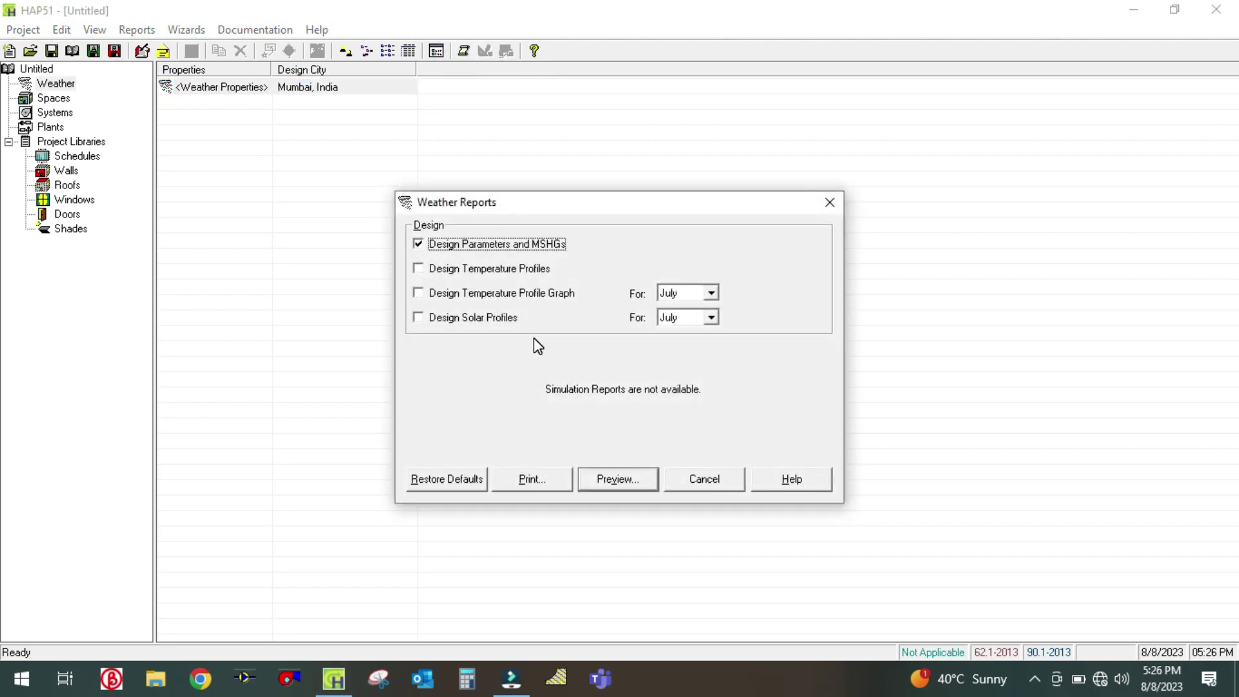
pyautogui.click(418, 269)
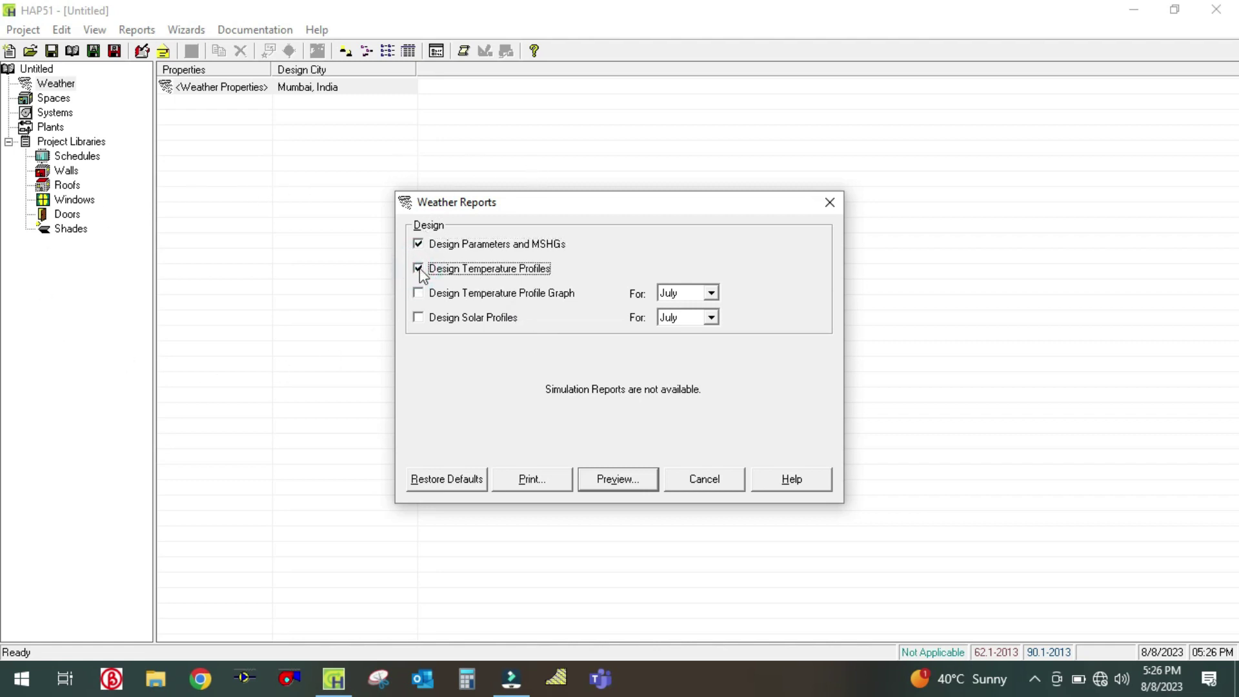
# Set the temperature profile graph month to January and the solar profiles month to December, and preview the selected weather reports.
pyautogui.click(711, 294)
pyautogui.scroll(2, 687, 347)
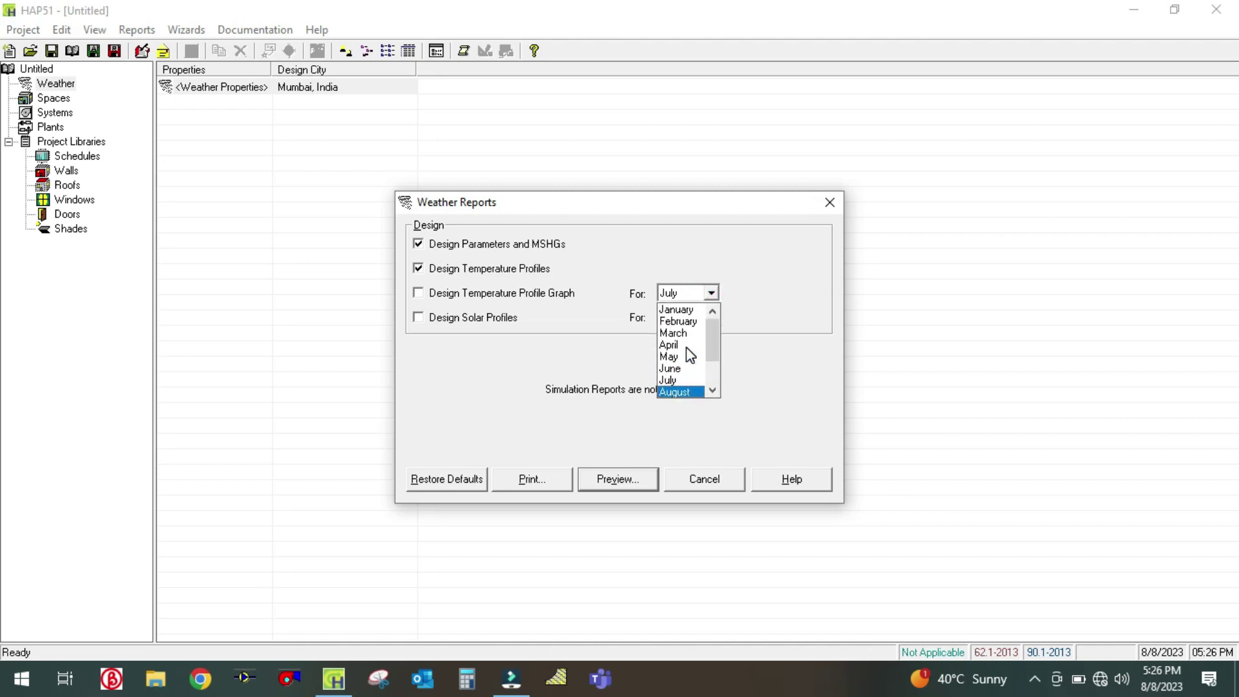
pyautogui.click(675, 310)
pyautogui.click(715, 318)
pyautogui.scroll(3, 692, 365)
pyautogui.scroll(-1, 688, 392)
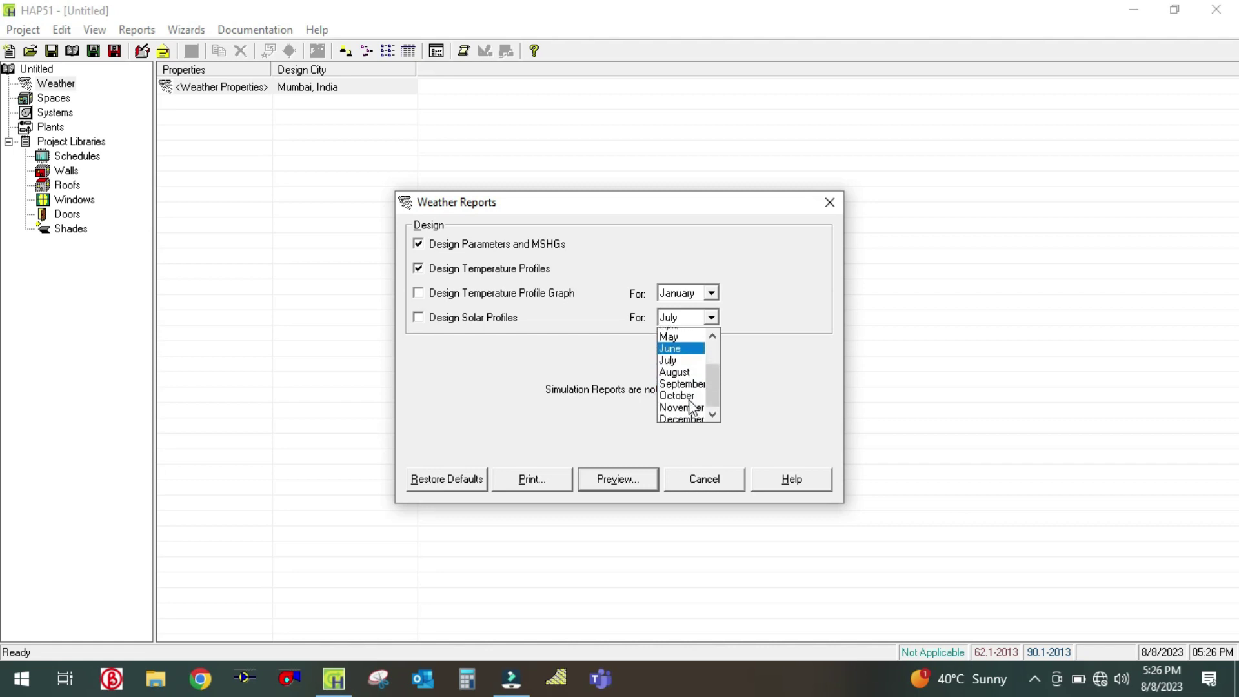
pyautogui.click(686, 418)
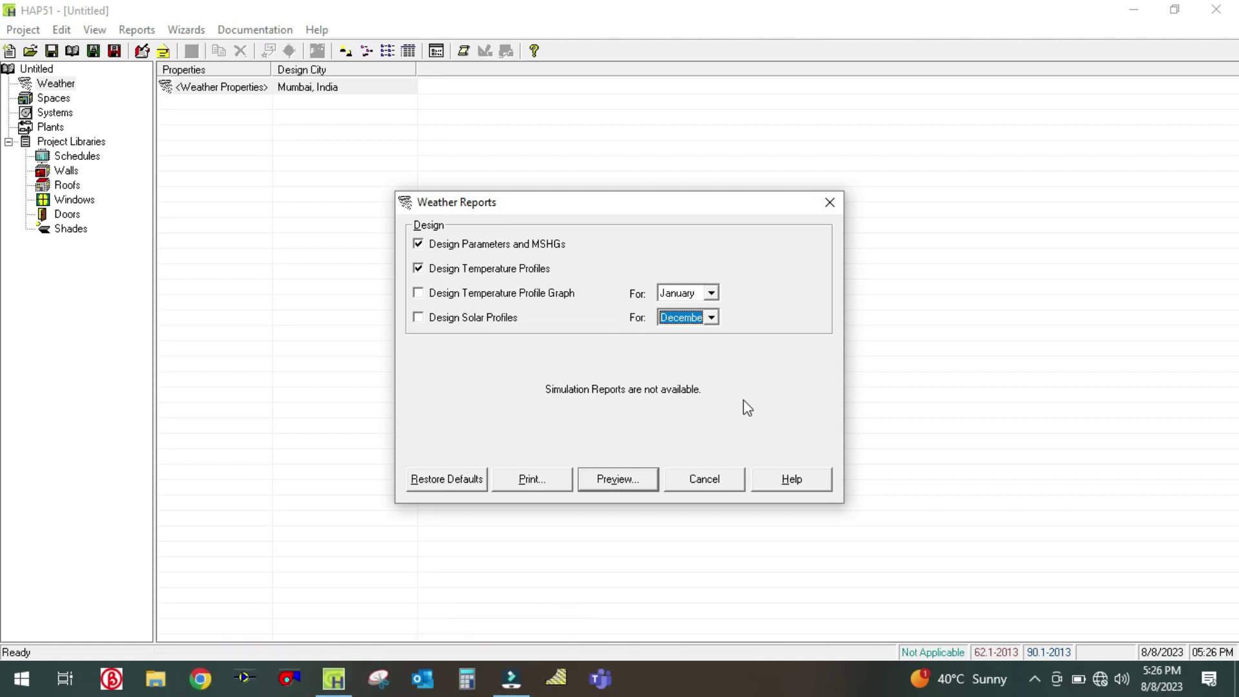
pyautogui.click(605, 481)
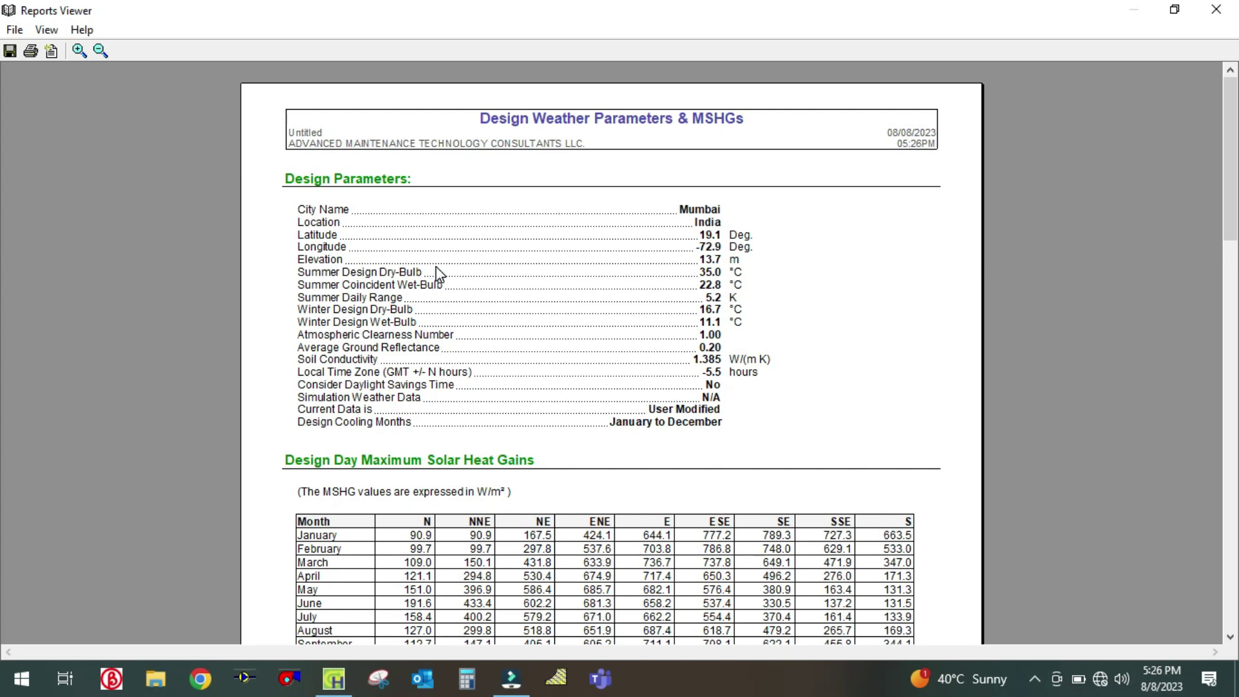
# Examine the design parameters and the design day maximum solar heat gains in the Mumbai weather report.
pyautogui.scroll(-3, 386, 247)
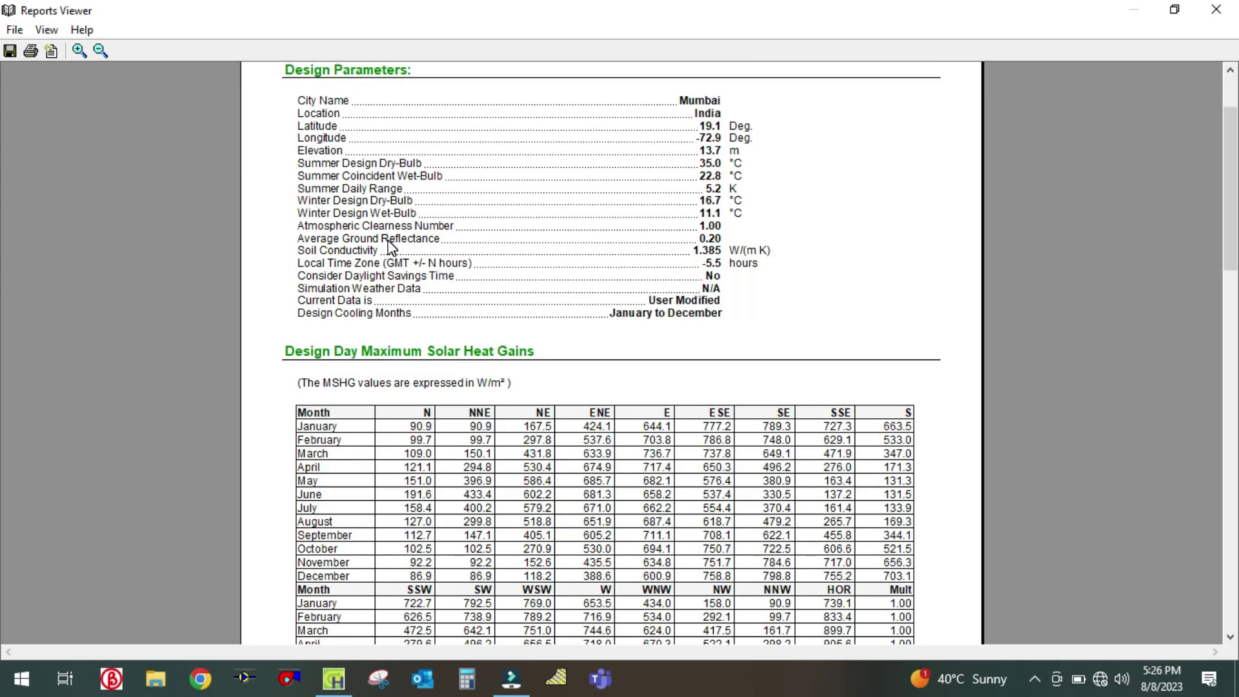
pyautogui.scroll(2, 346, 147)
pyautogui.scroll(2, 471, 120)
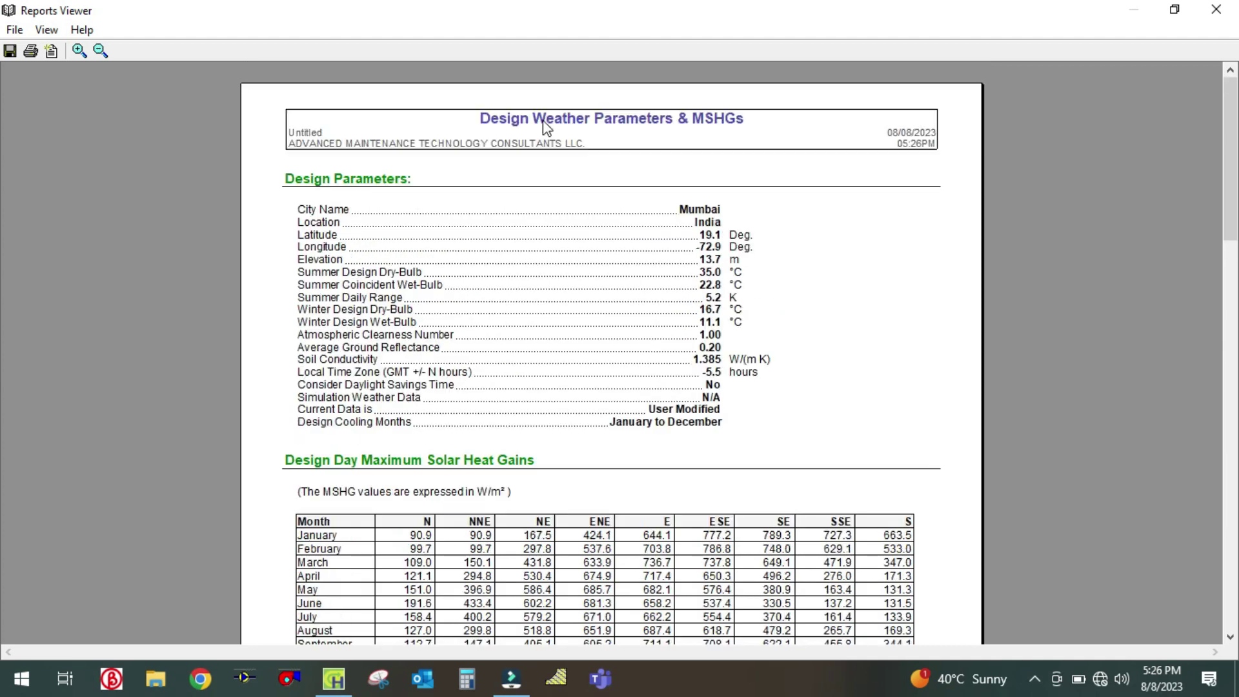
pyautogui.scroll(-3, 474, 133)
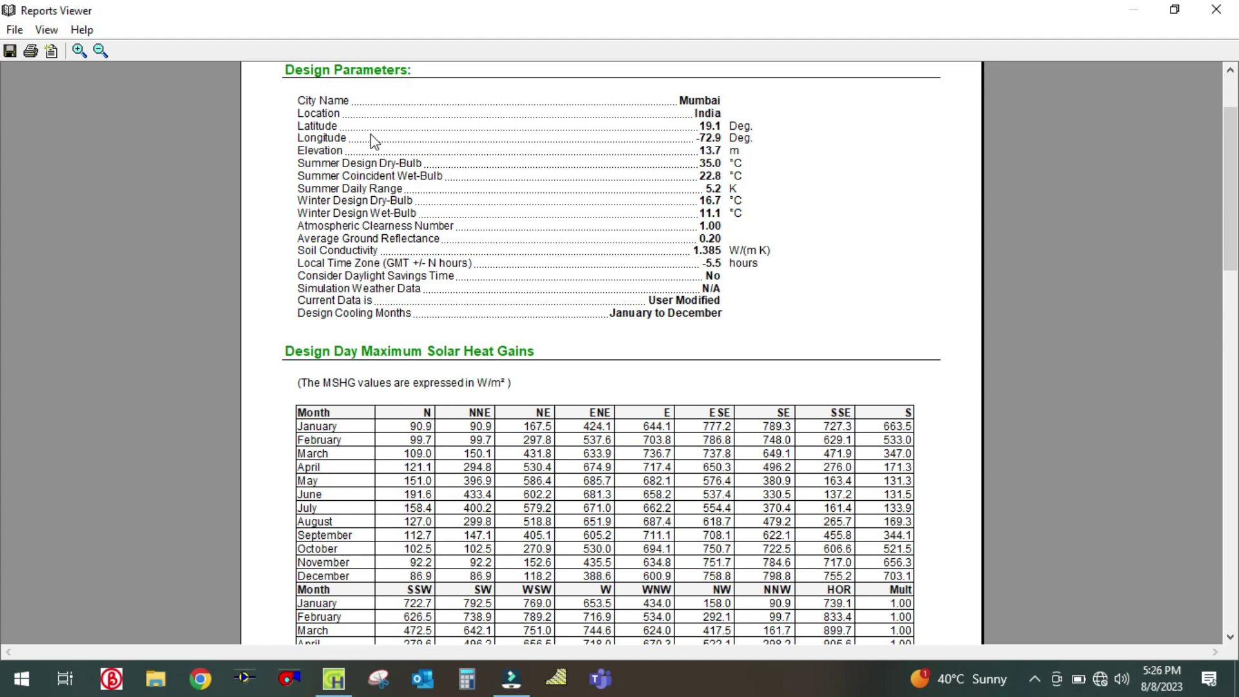
pyautogui.scroll(2, 482, 162)
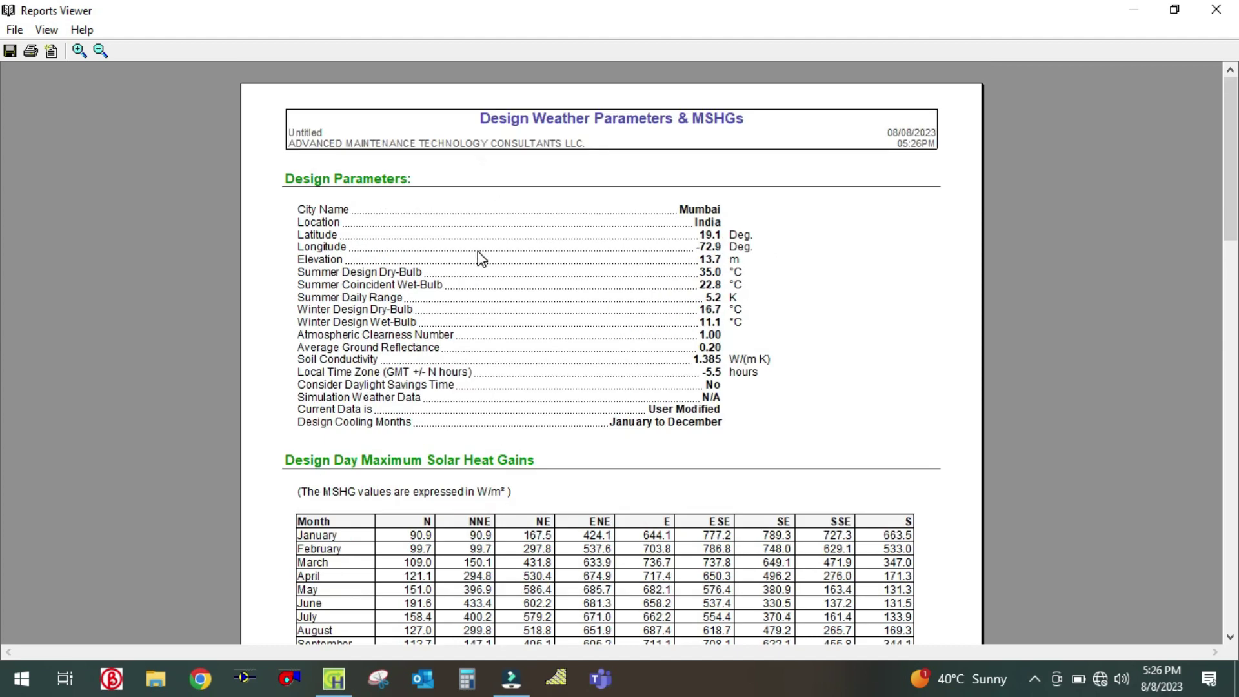
pyautogui.scroll(-3, 478, 258)
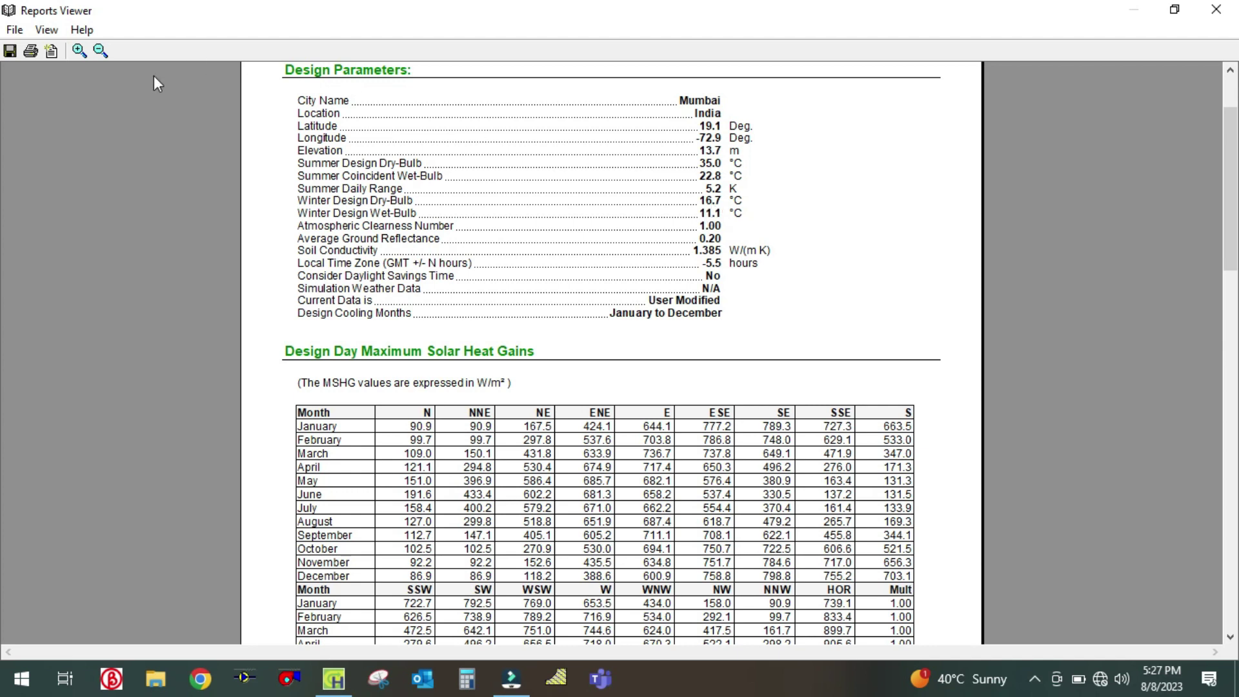
pyautogui.click(80, 51)
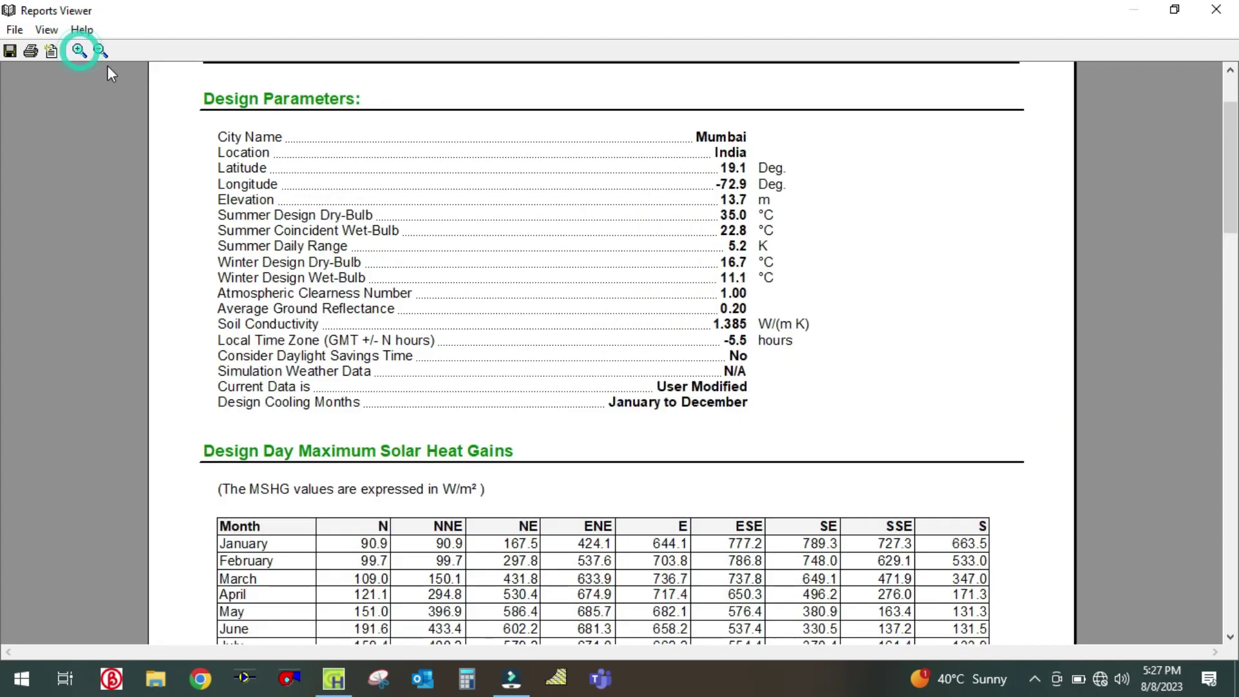
pyautogui.click(79, 51)
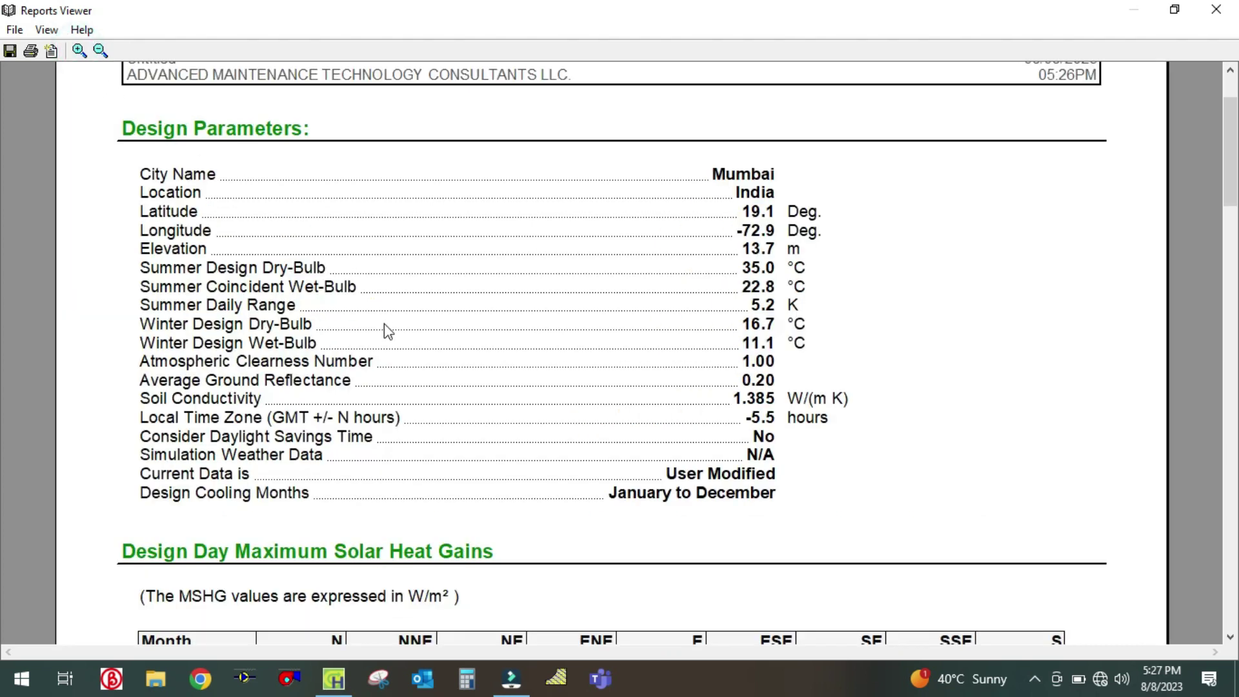
pyautogui.scroll(2, 387, 331)
pyautogui.scroll(-3, 388, 331)
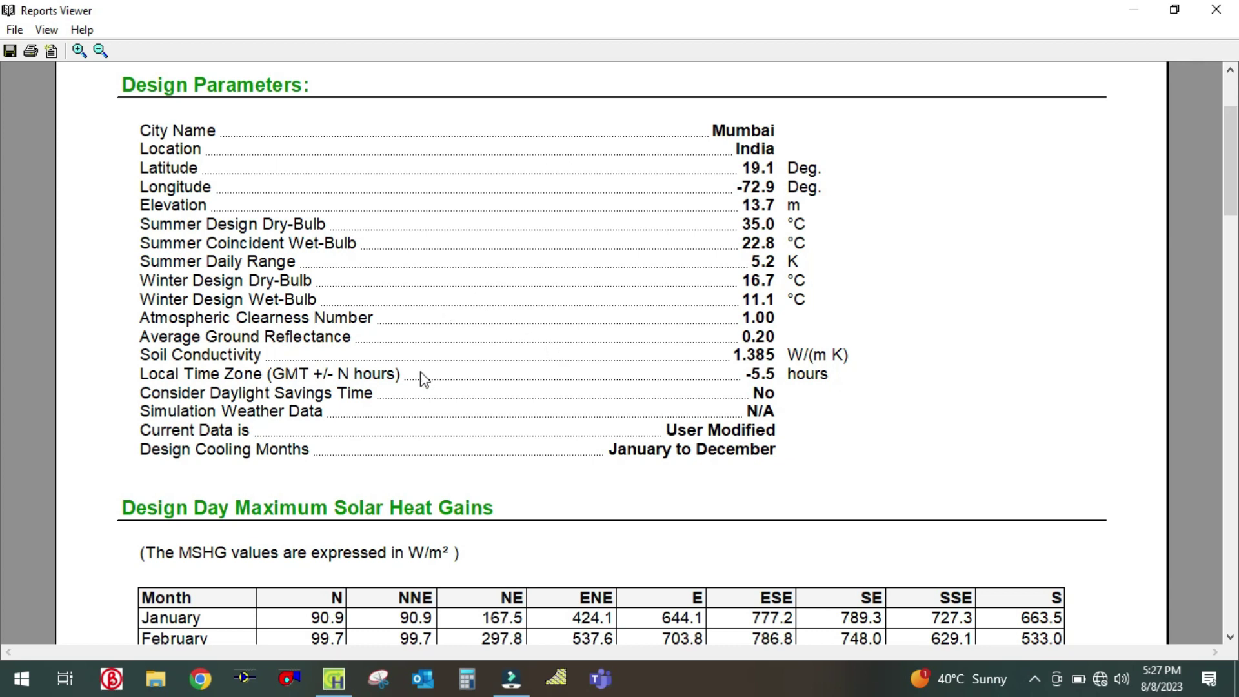
pyautogui.scroll(-3, 409, 387)
pyautogui.scroll(-4, 408, 386)
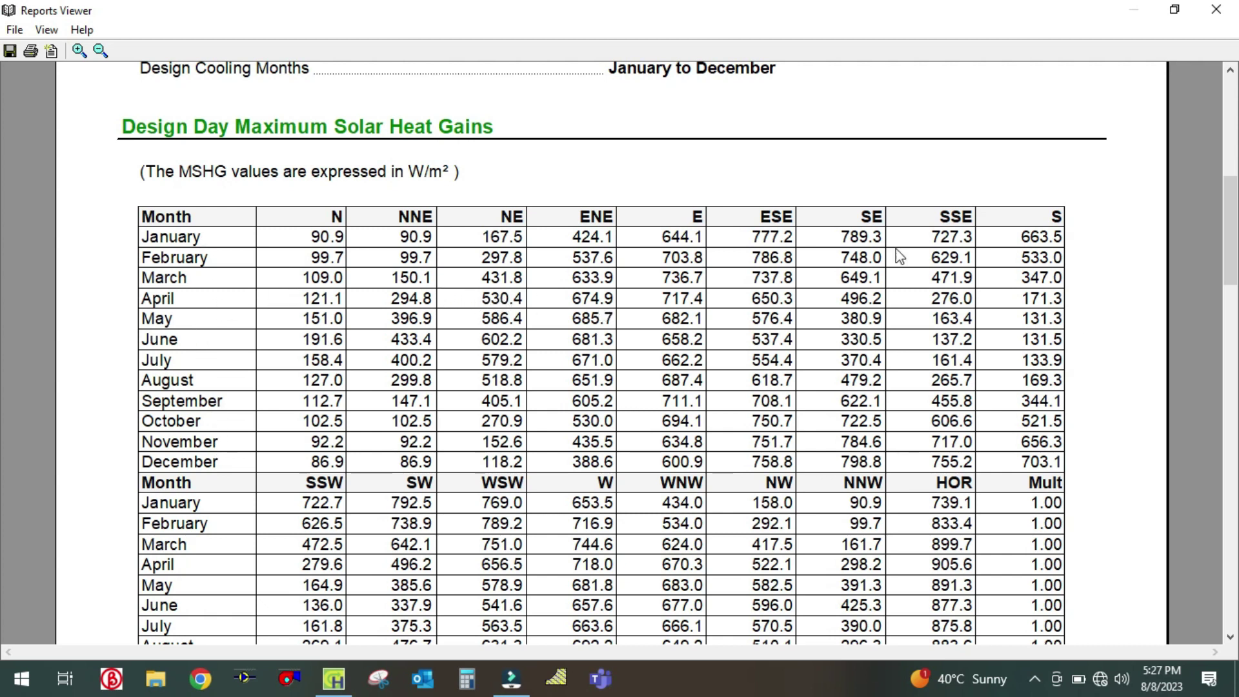
# Examine the hourly dry-bulb and wet-bulb values in the Cooling Design Temperature Profiles report for all months.
pyautogui.scroll(-12, 476, 400)
pyautogui.scroll(-3, 481, 398)
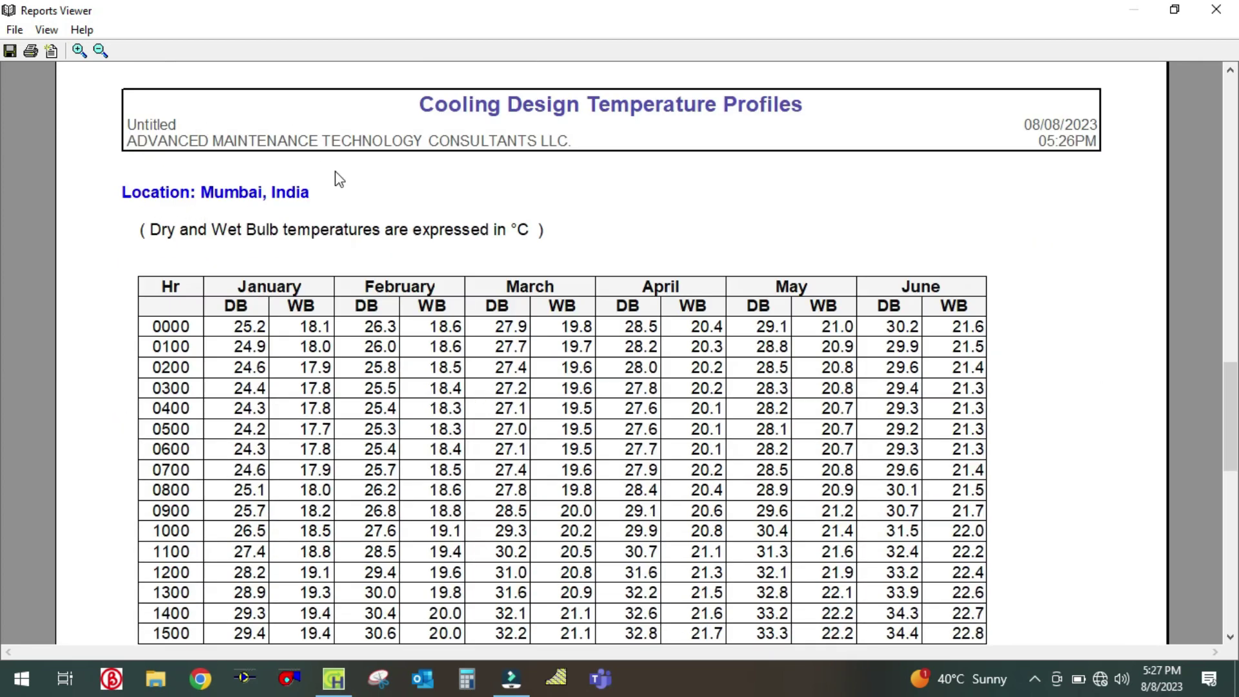
pyautogui.scroll(-3, 633, 211)
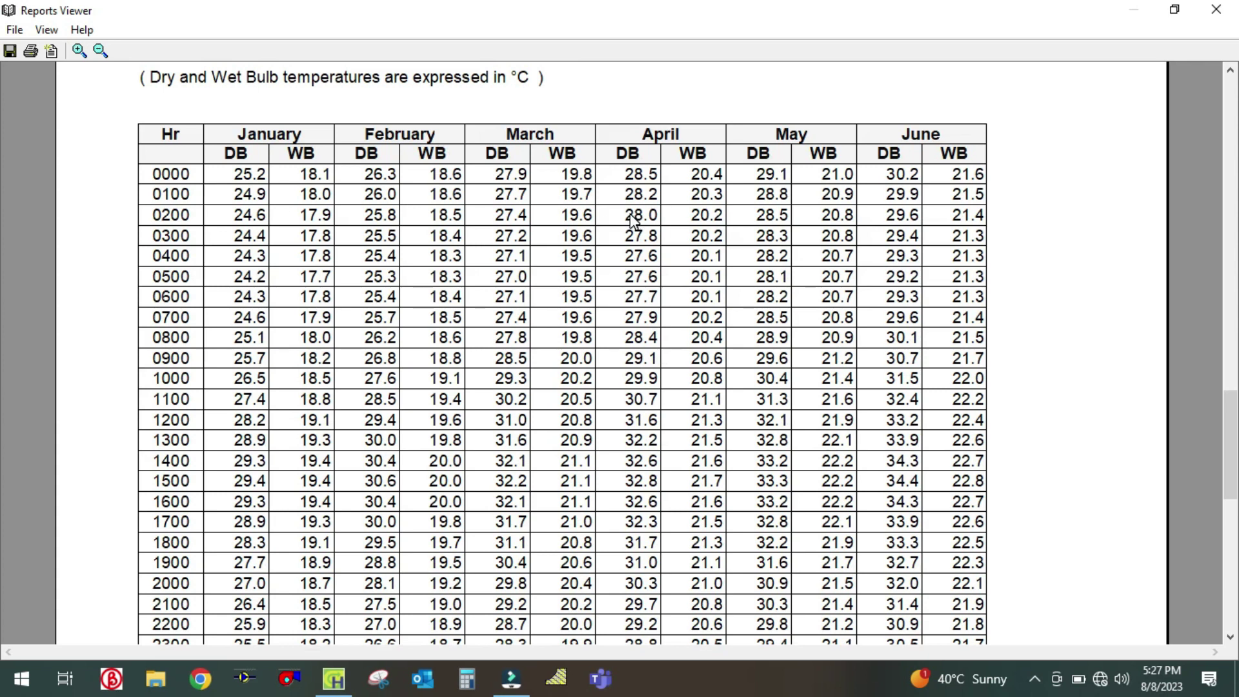
pyautogui.scroll(-3, 629, 219)
pyautogui.scroll(3, 633, 220)
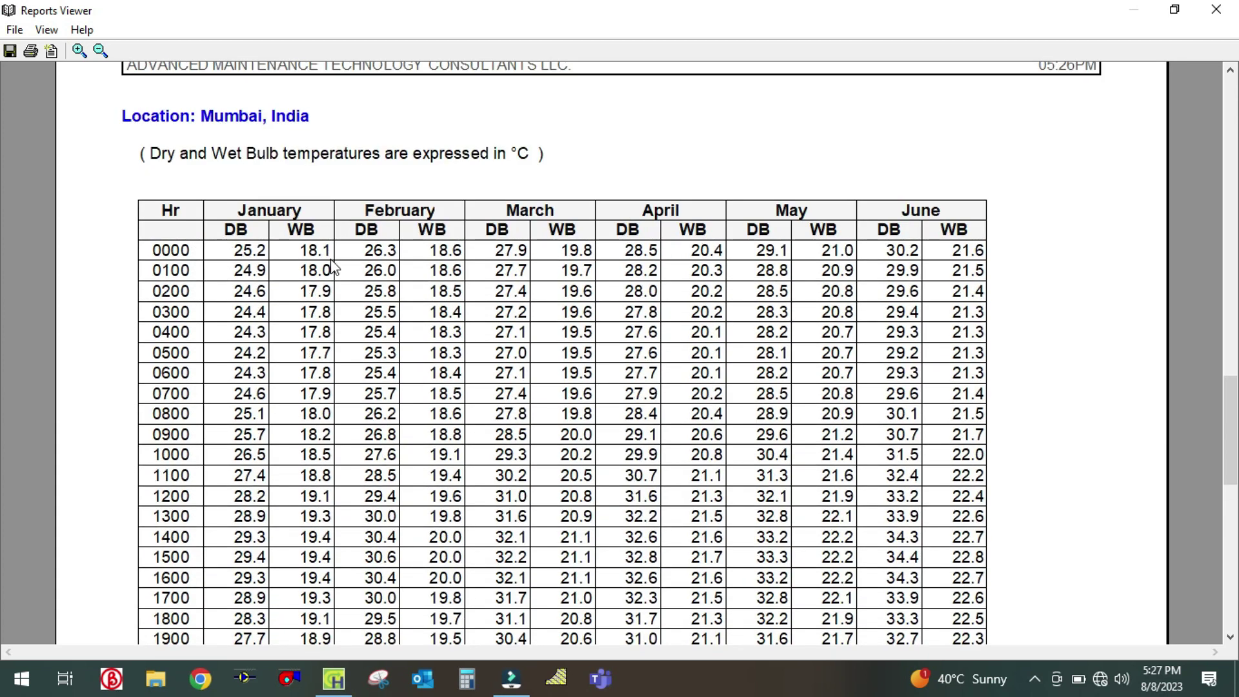
pyautogui.scroll(-3, 515, 294)
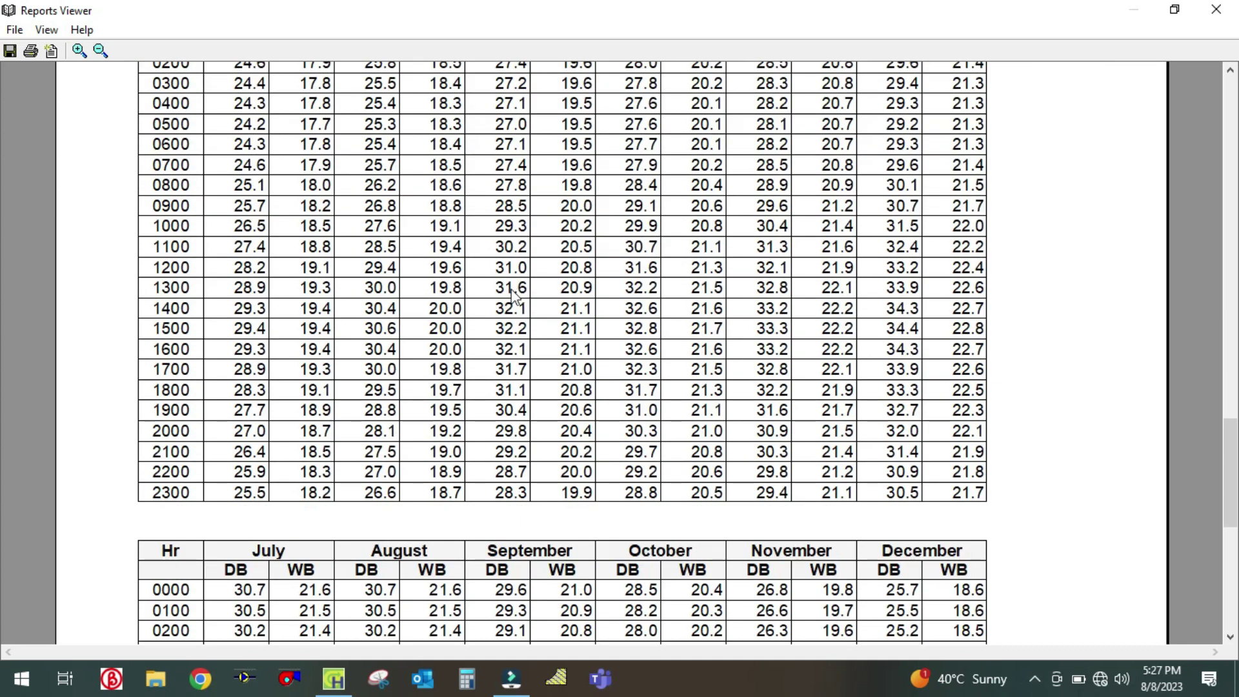
pyautogui.scroll(-8, 514, 294)
pyautogui.scroll(5, 513, 298)
pyautogui.scroll(-4, 509, 303)
pyautogui.scroll(14, 510, 306)
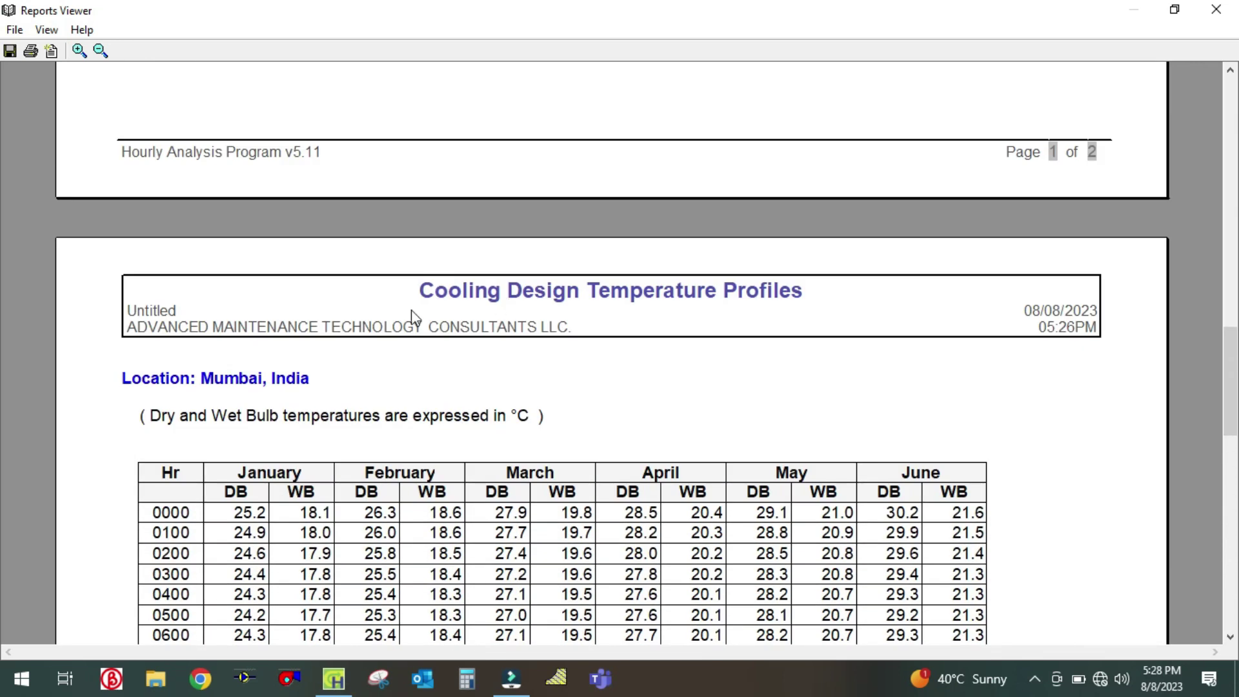
# Close the report preview, add Design Temperature Profile Graph for January to the selected weather reports and preview them.
pyautogui.click(1217, 9)
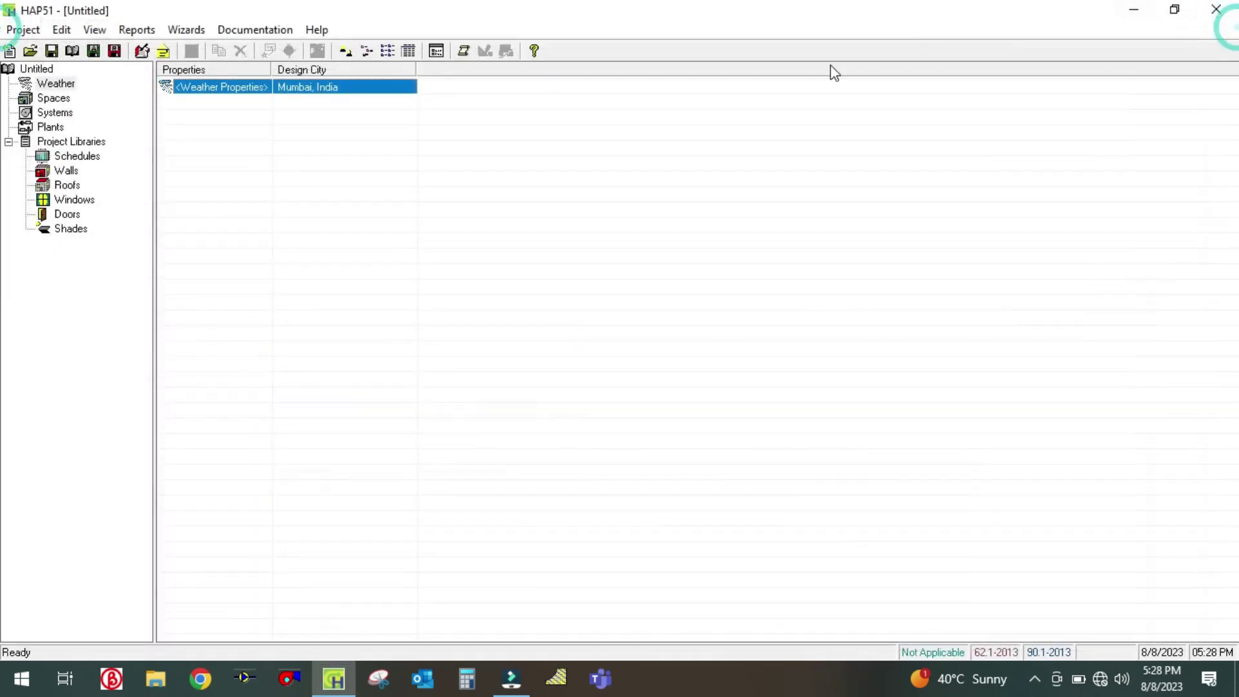
pyautogui.click(464, 51)
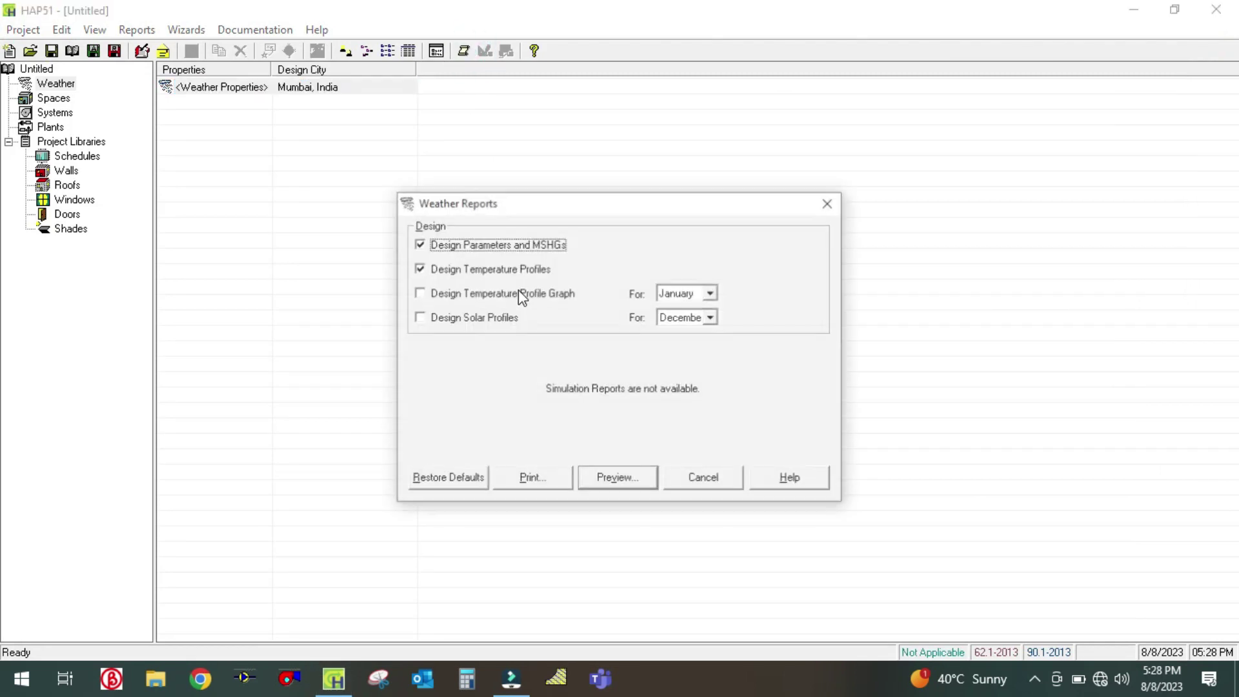
pyautogui.click(419, 295)
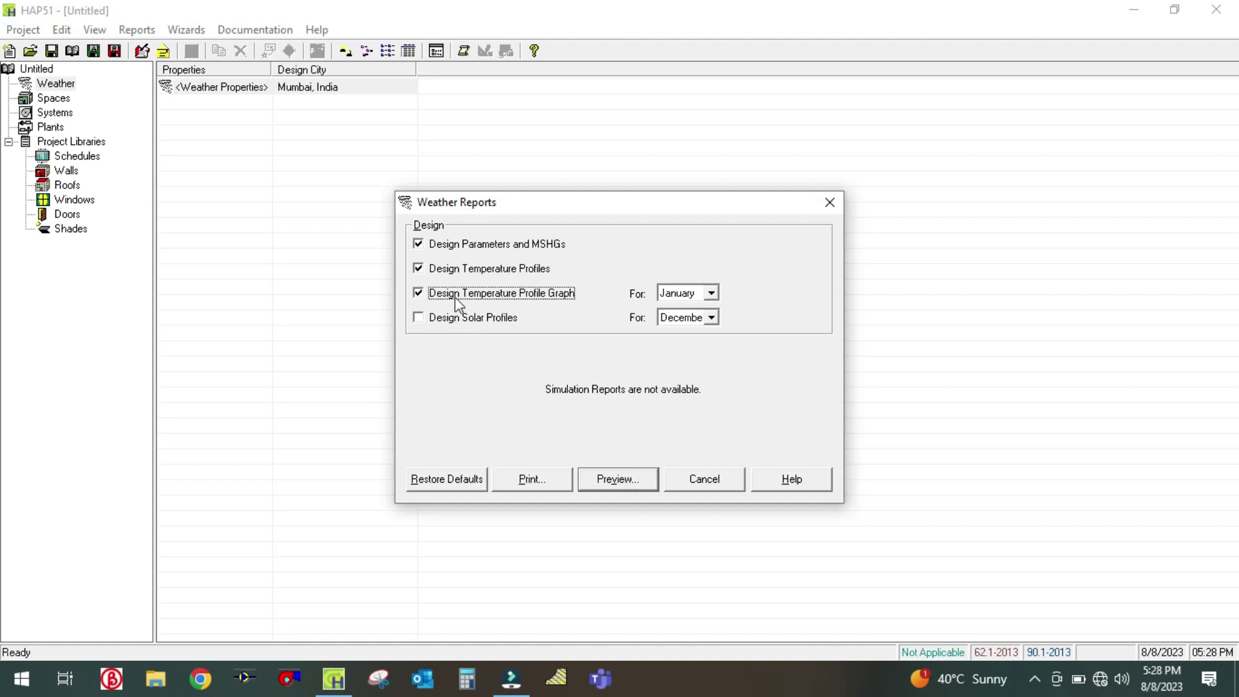
pyautogui.click(615, 488)
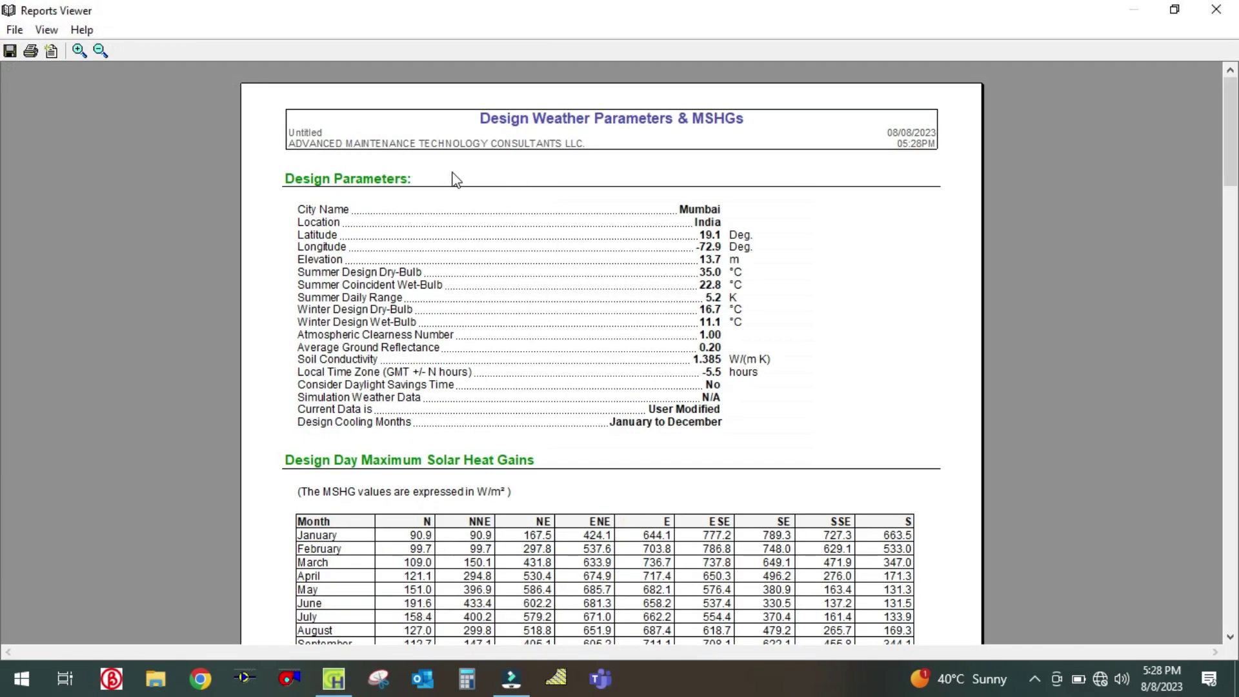
# Examine the January design temperature profile graph with its hourly dry-bulb and wet-bulb curves.
pyautogui.click(78, 51)
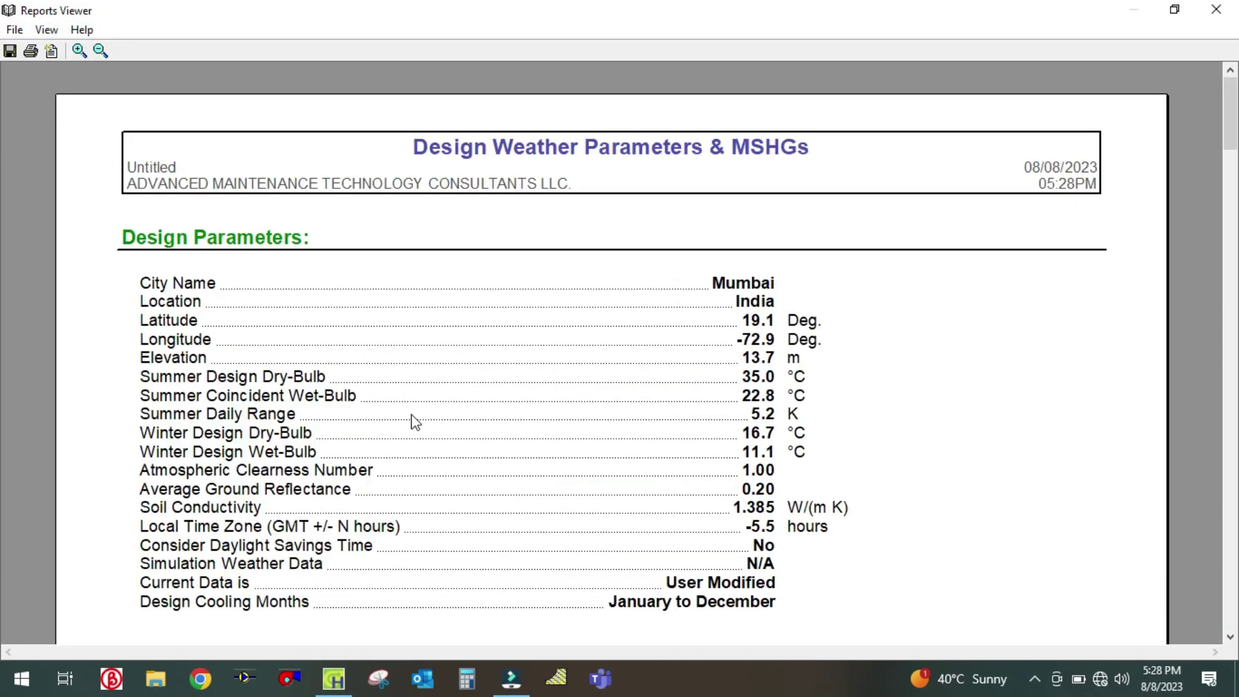
pyautogui.scroll(-5, 639, 422)
pyautogui.scroll(-20, 1001, 396)
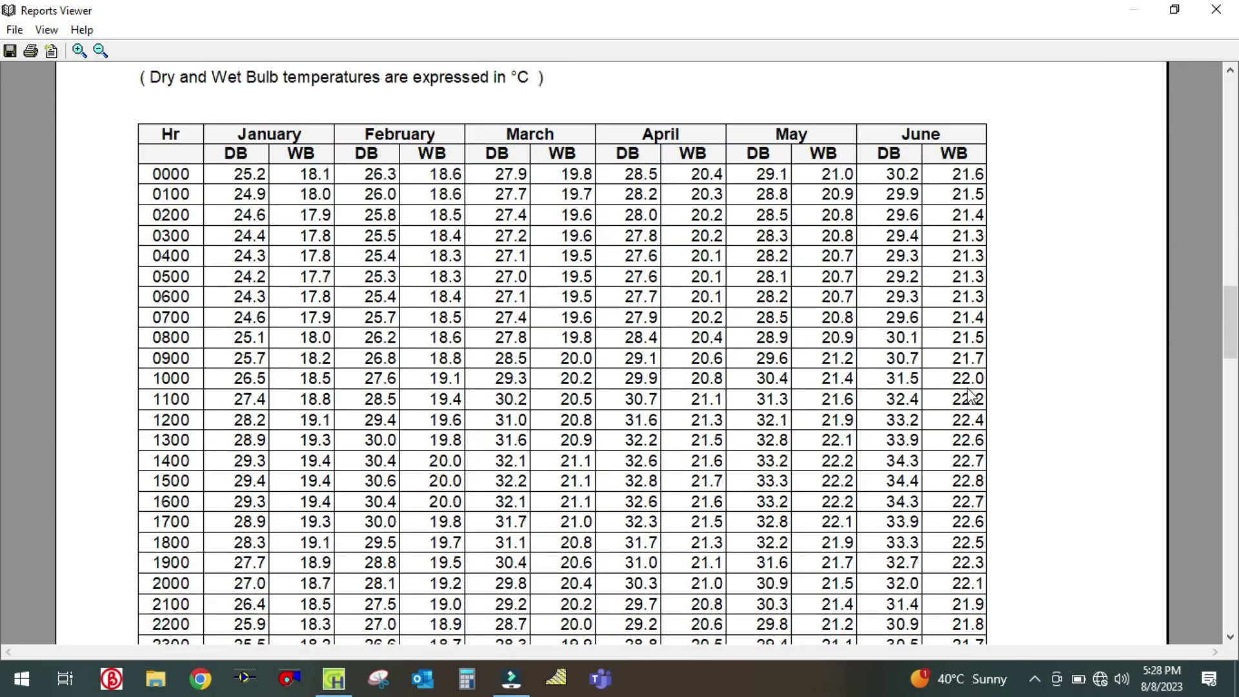
pyautogui.scroll(-15, 917, 395)
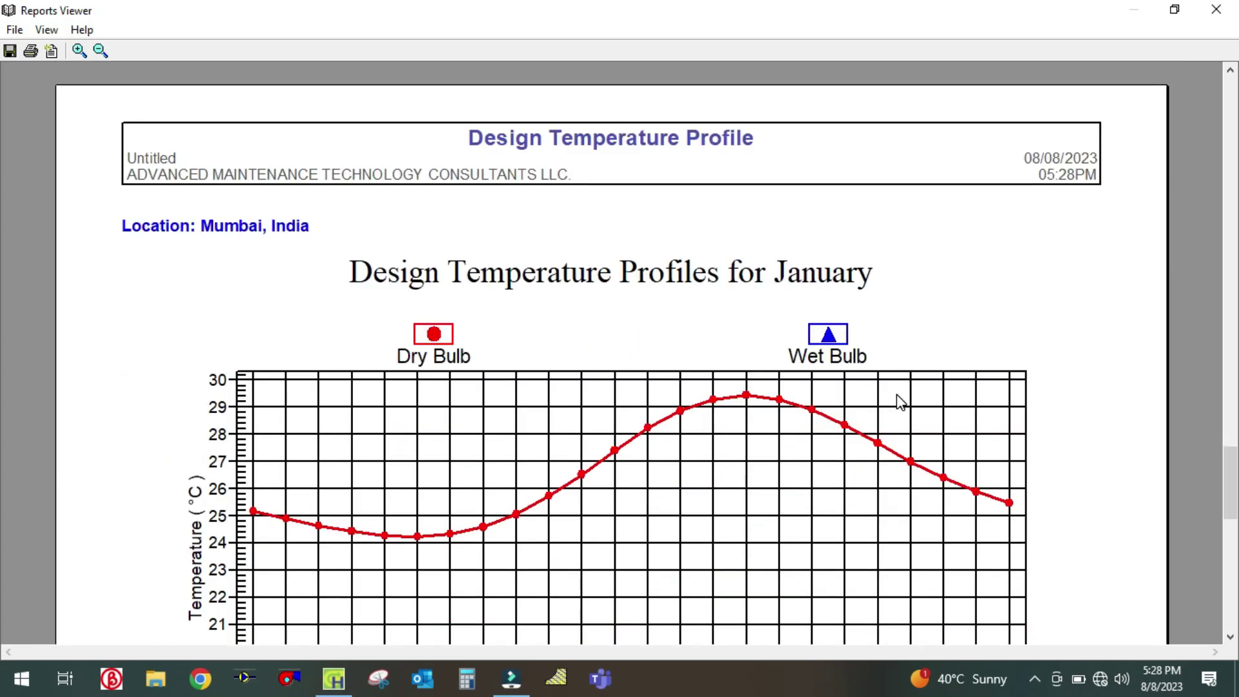
pyautogui.scroll(3, 207, 243)
pyautogui.scroll(-3, 207, 244)
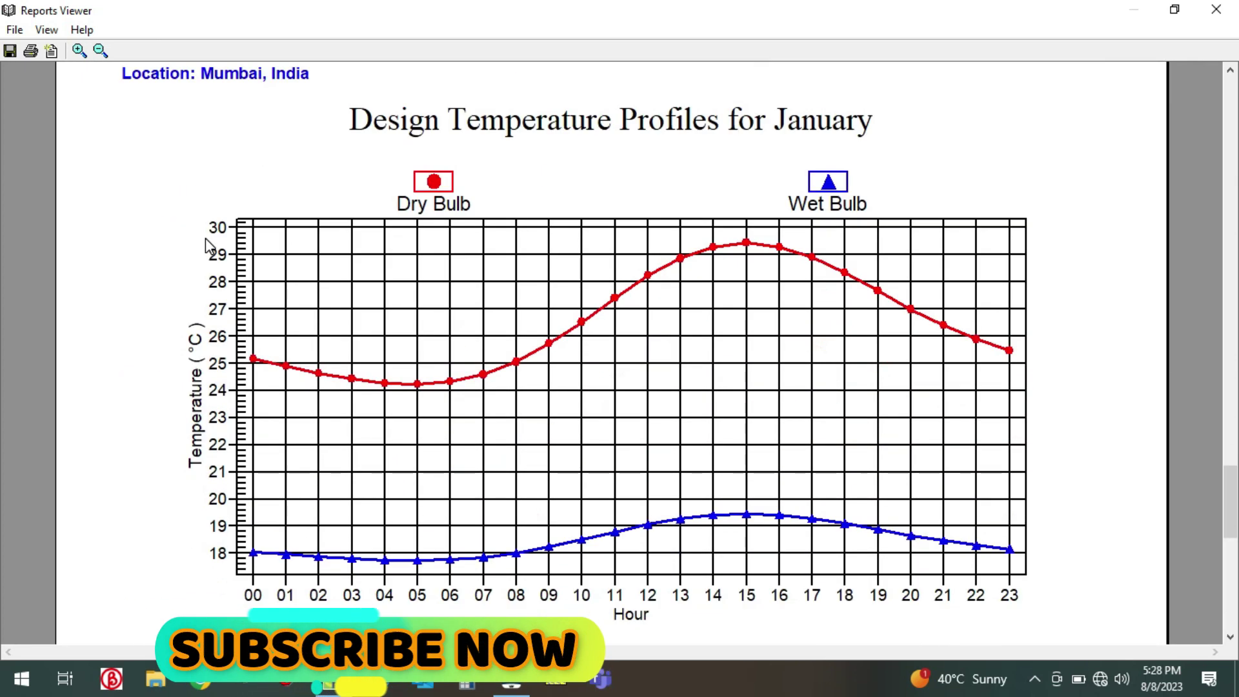
pyautogui.scroll(4, 444, 203)
pyautogui.scroll(-5, 506, 240)
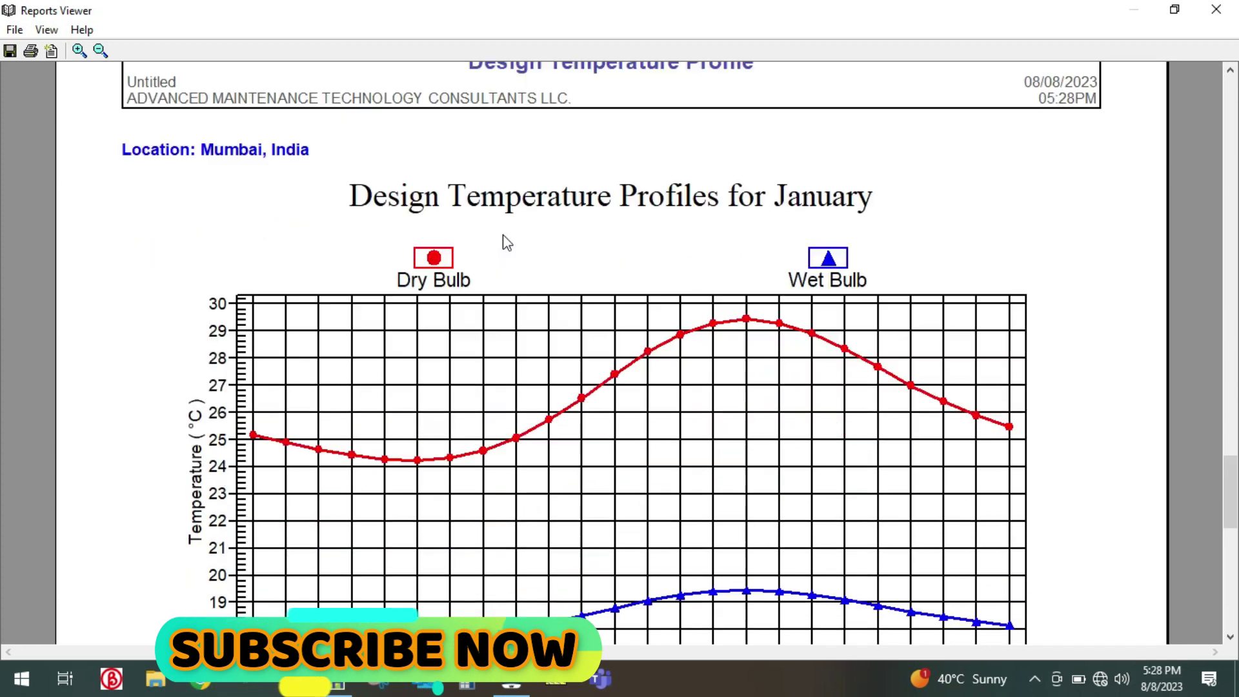
pyautogui.scroll(4, 296, 222)
pyautogui.scroll(-2, 213, 180)
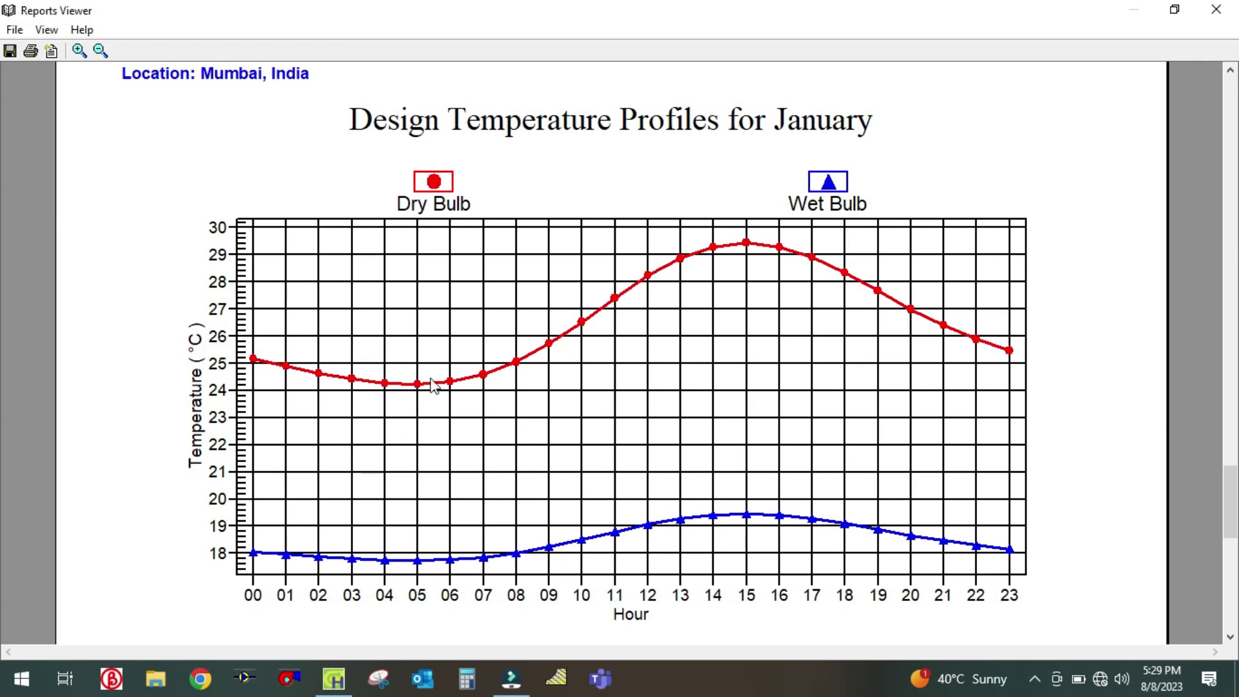
pyautogui.scroll(-2, 432, 378)
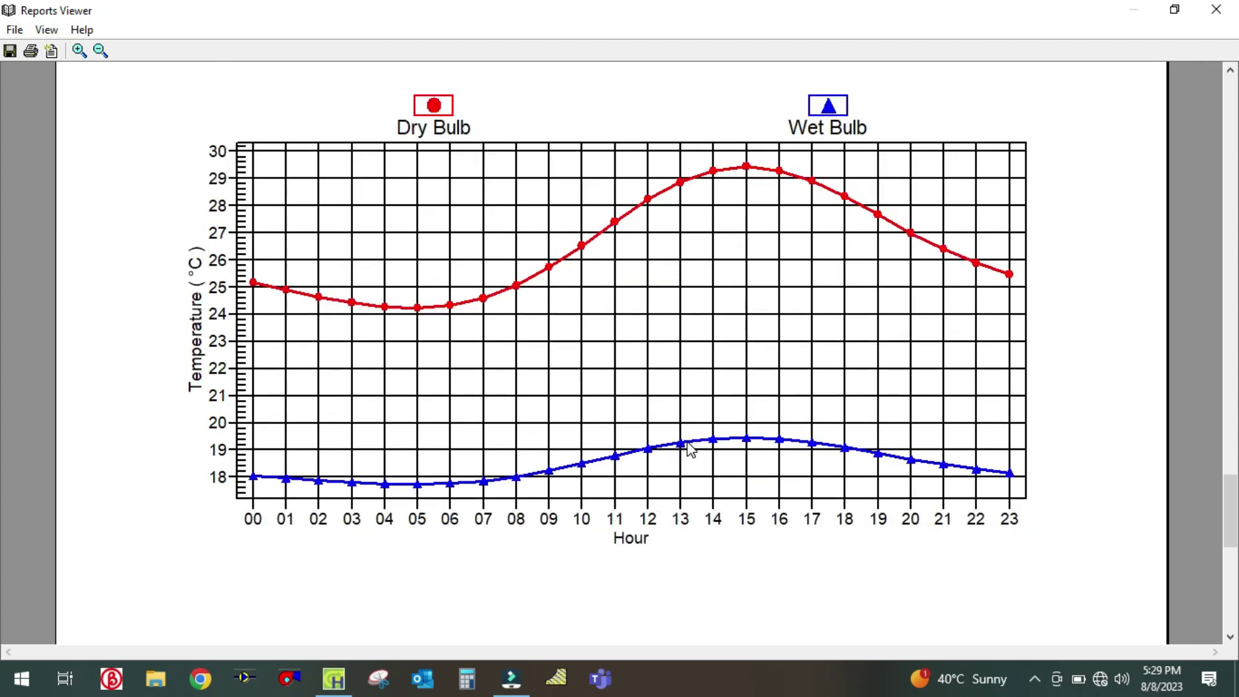
pyautogui.scroll(-15, 690, 450)
pyautogui.scroll(17, 685, 455)
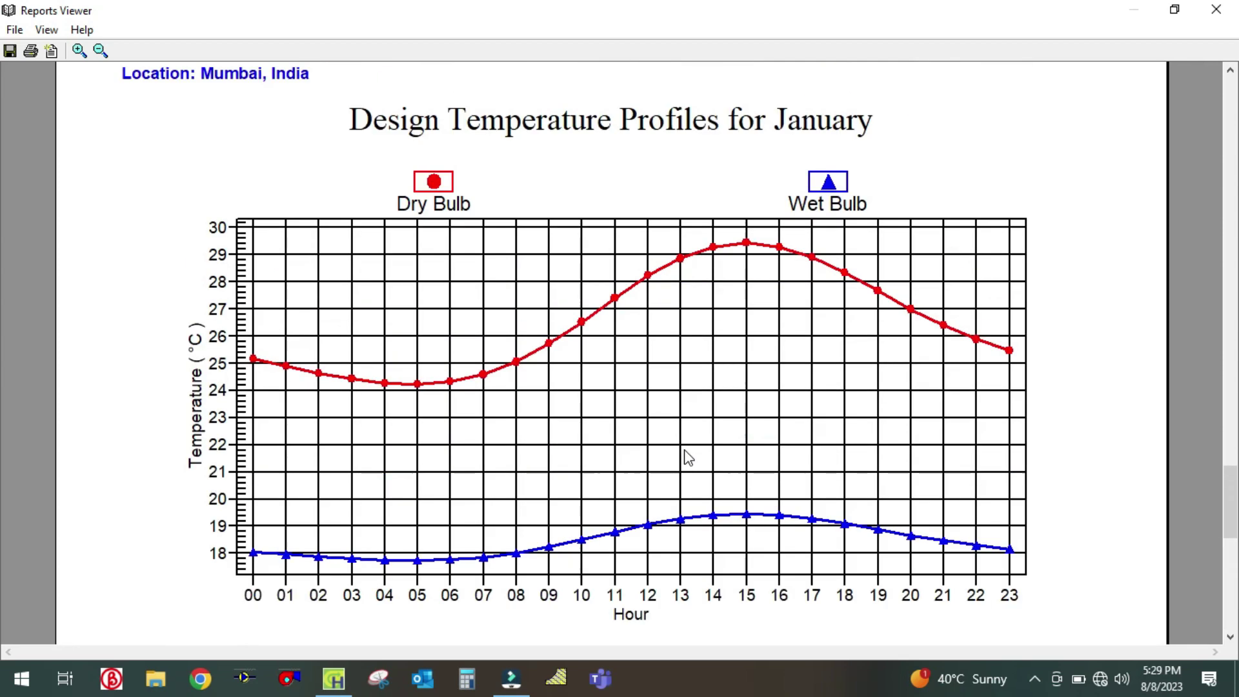
pyautogui.scroll(6, 689, 457)
pyautogui.scroll(-2, 689, 455)
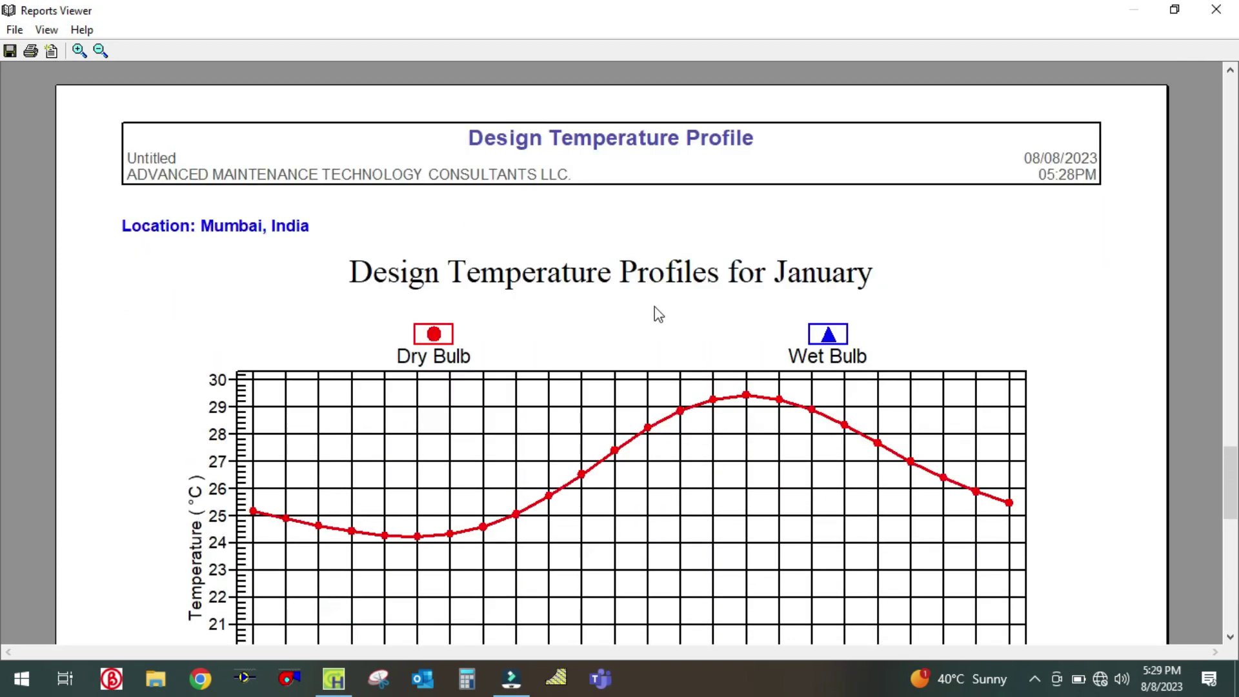
pyautogui.scroll(-8, 557, 327)
pyautogui.scroll(-20, 560, 329)
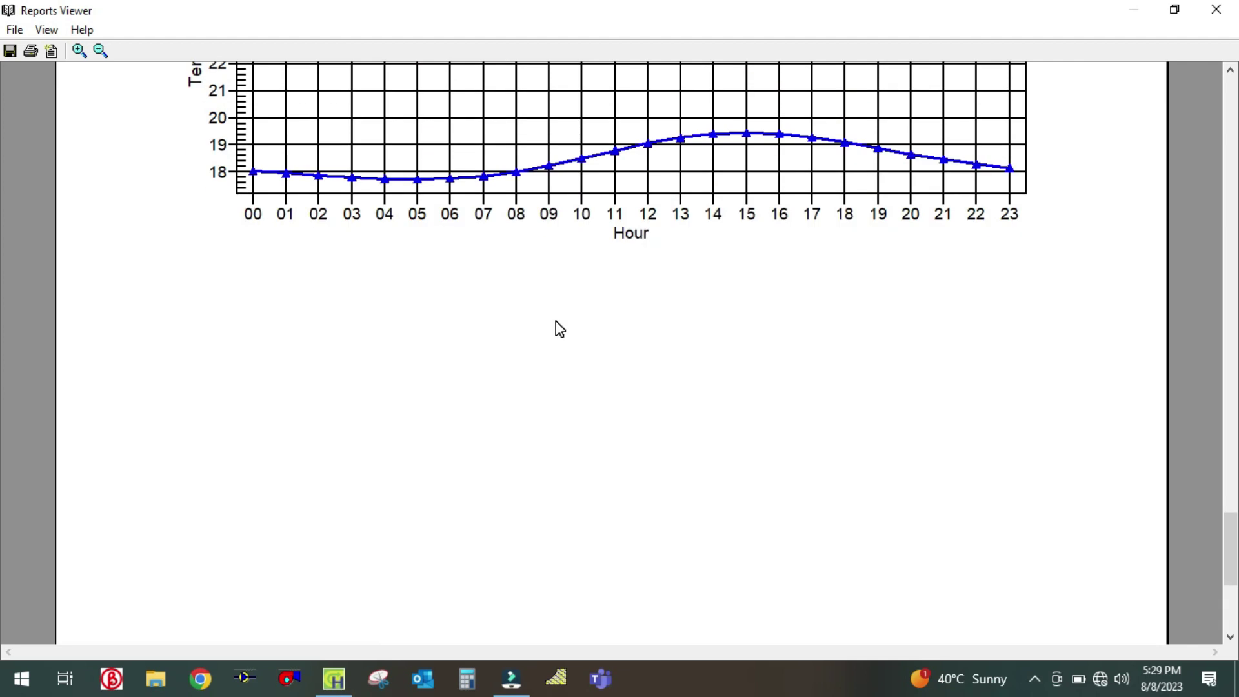
pyautogui.scroll(20, 560, 330)
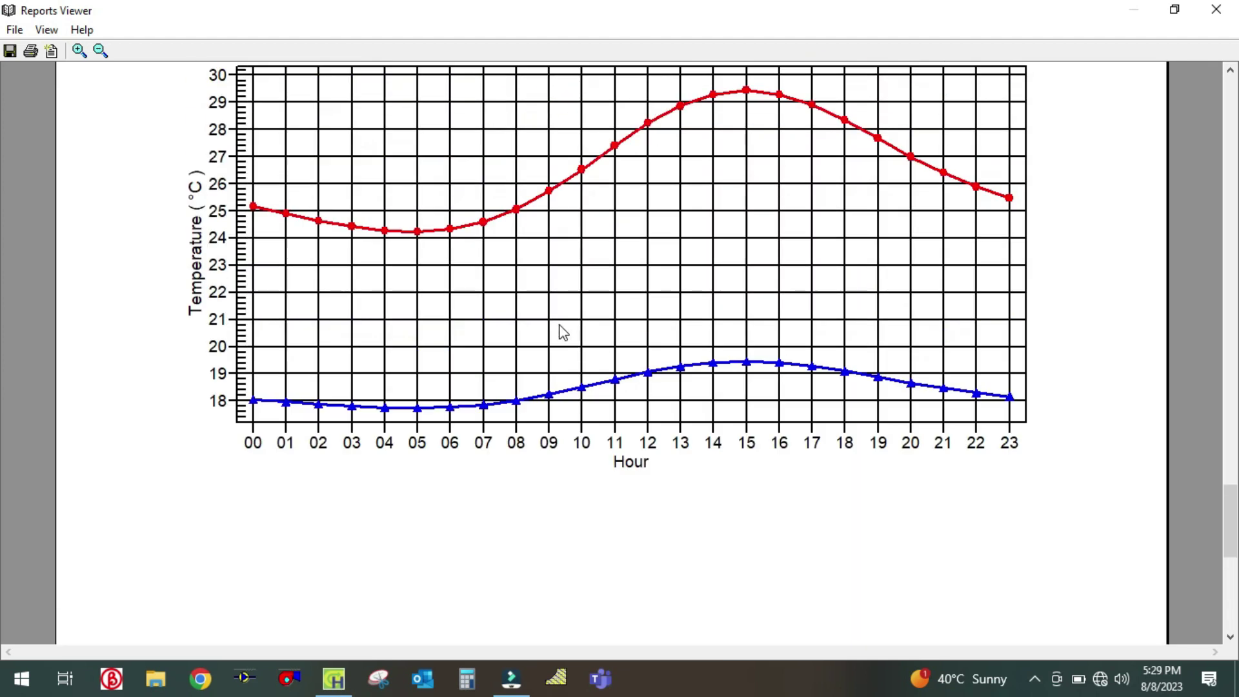
# Go back over the temperature tables, design parameters and solar heat gains, and close the report preview.
pyautogui.scroll(20, 546, 348)
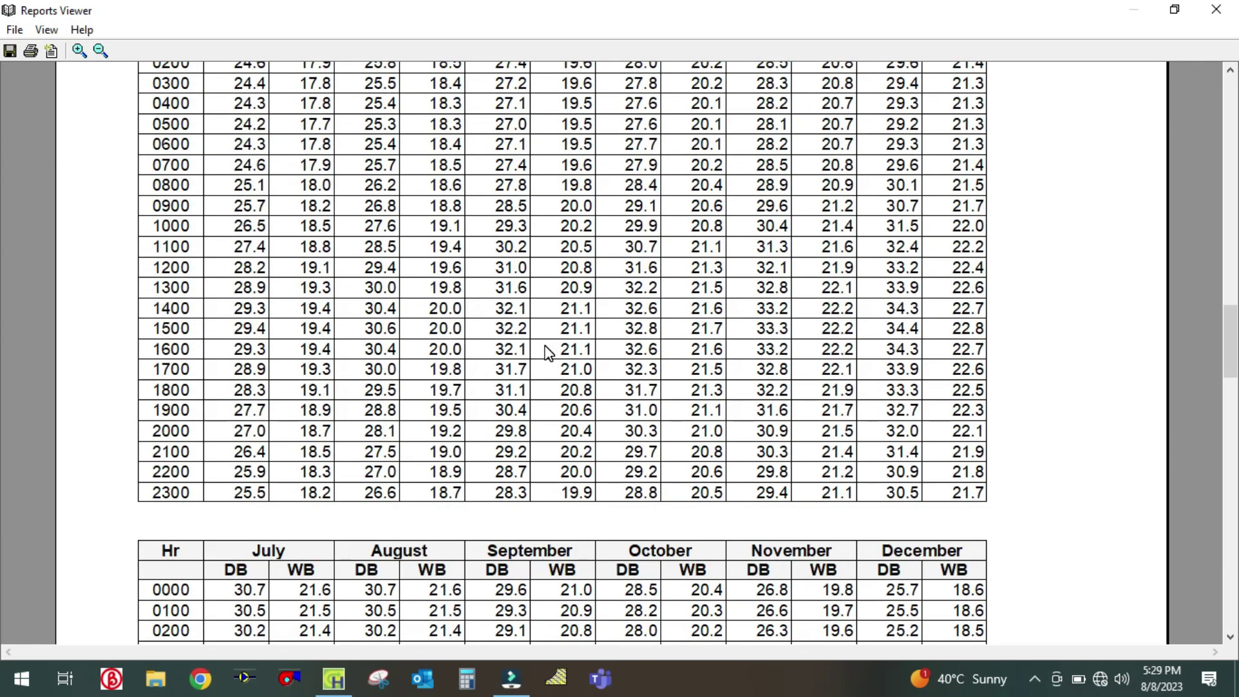
pyautogui.scroll(10, 548, 350)
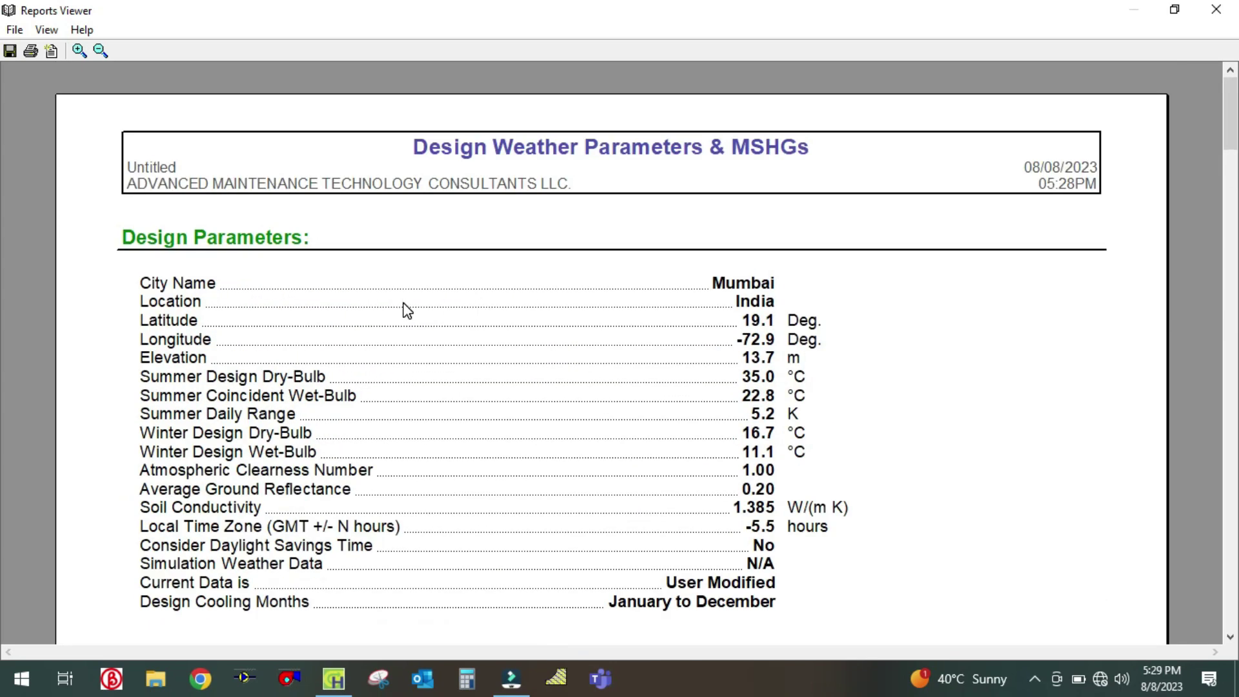
pyautogui.scroll(-2, 406, 310)
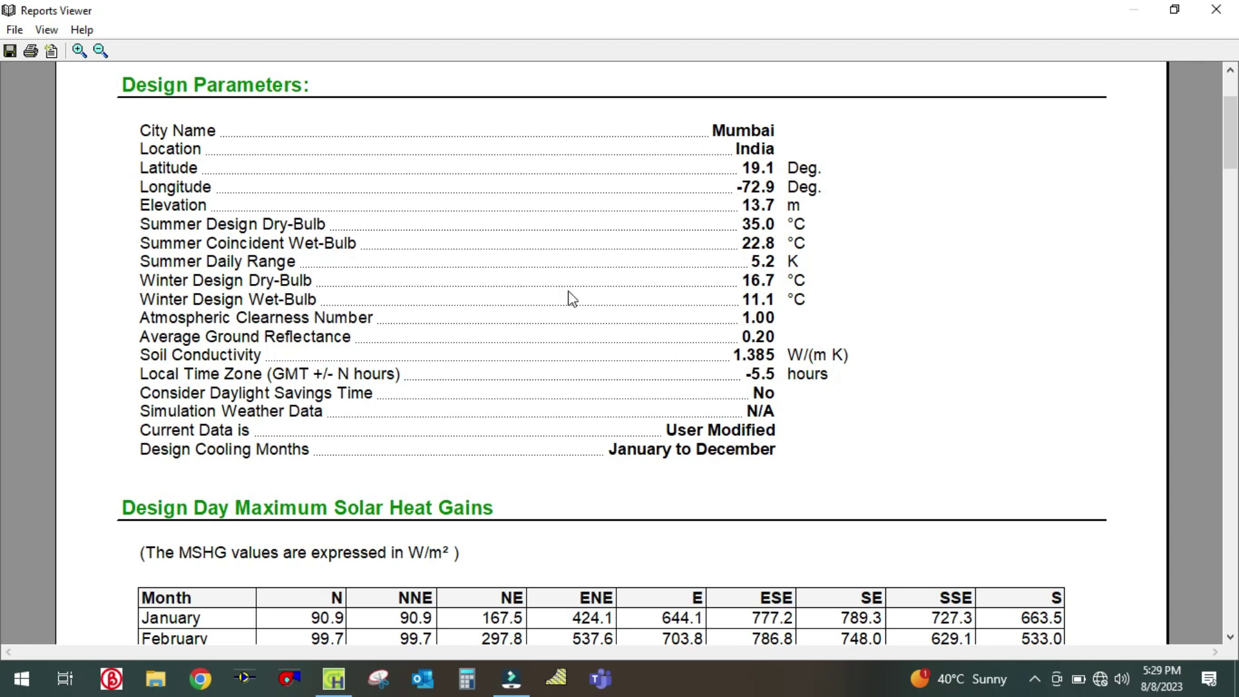
pyautogui.scroll(-2, 753, 366)
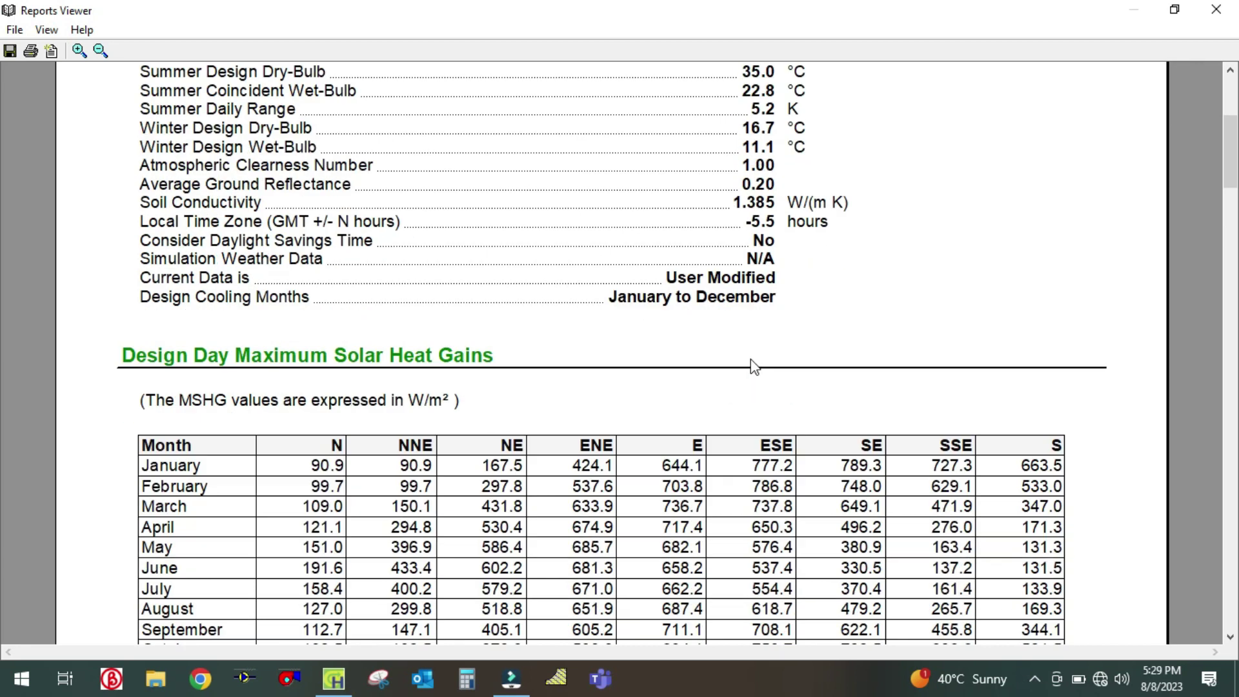
pyautogui.scroll(-1, 754, 366)
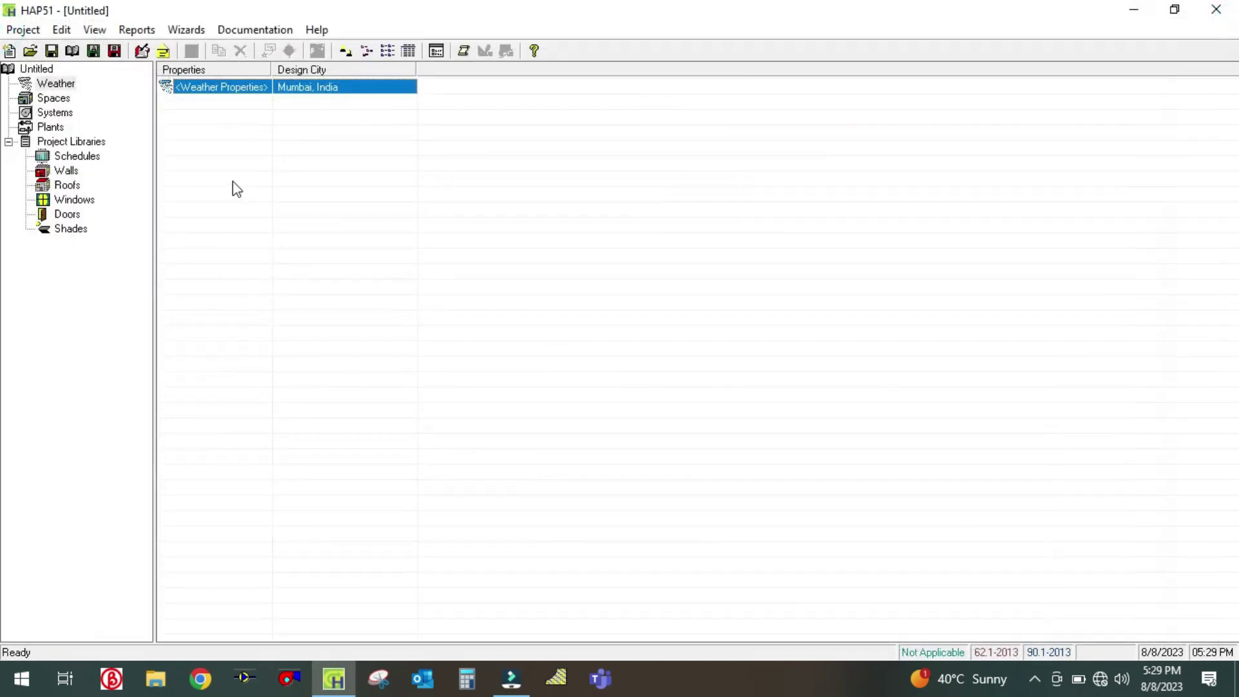
# Reopen the weather report selection for Mumbai and preview the same three design reports again.
pyautogui.click(466, 52)
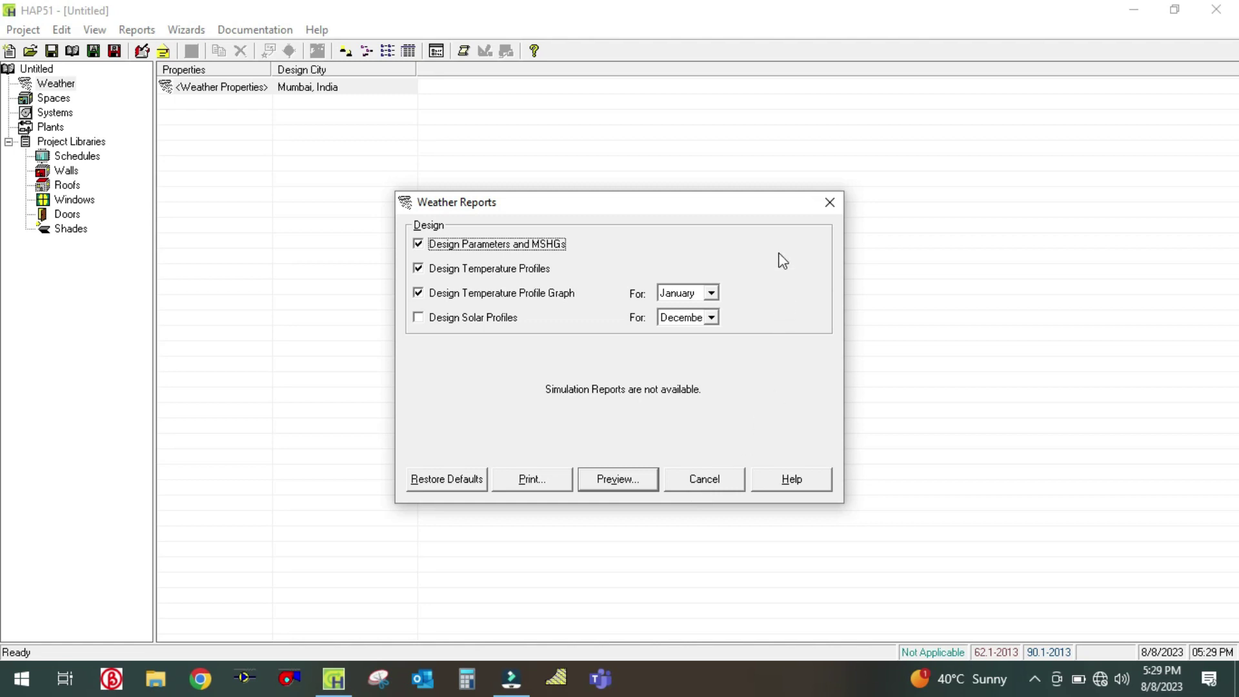
pyautogui.click(627, 479)
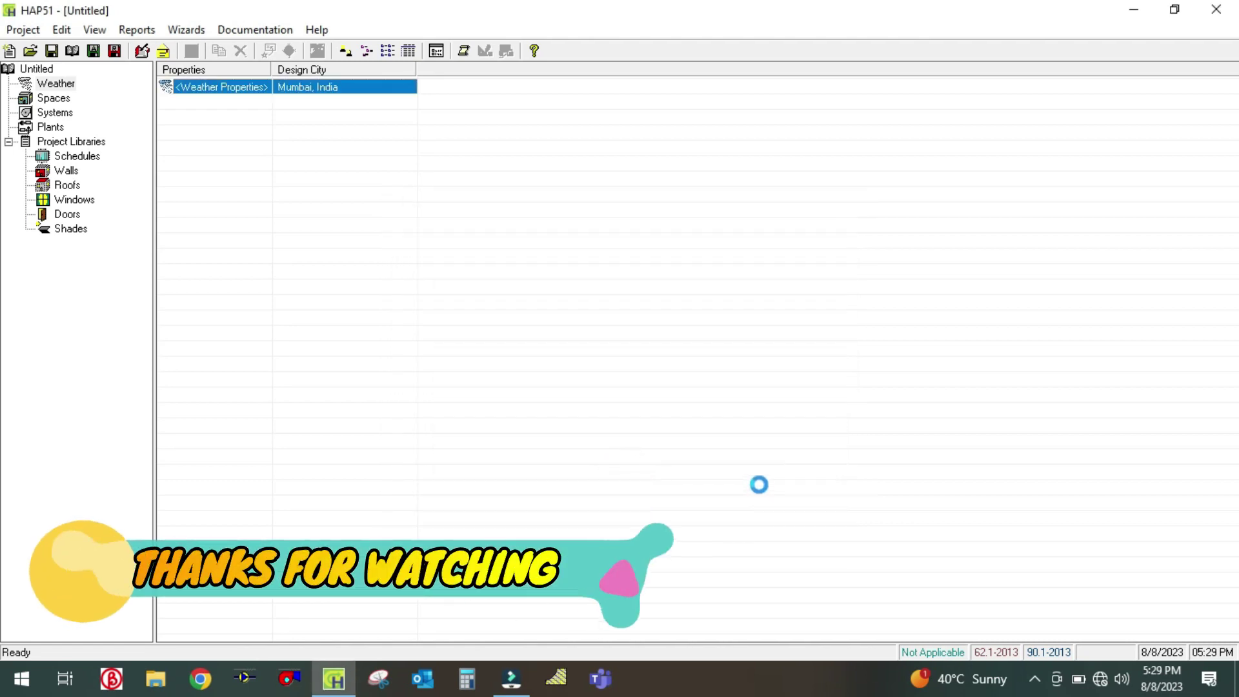